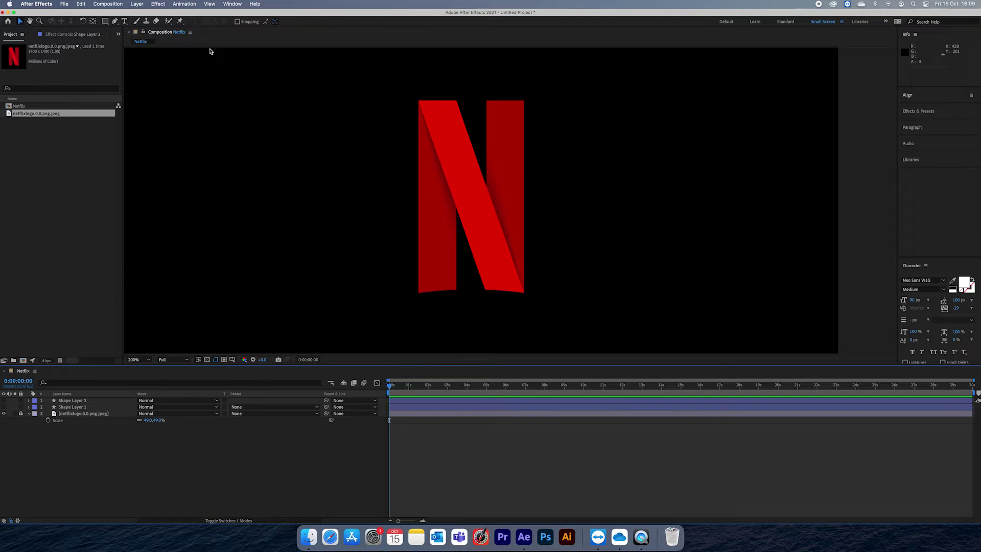
Draw a stroked Pen path along the logo's diagonal bar, extend its upper end, and set the stroke width to 91 px.
left_click(436, 100)
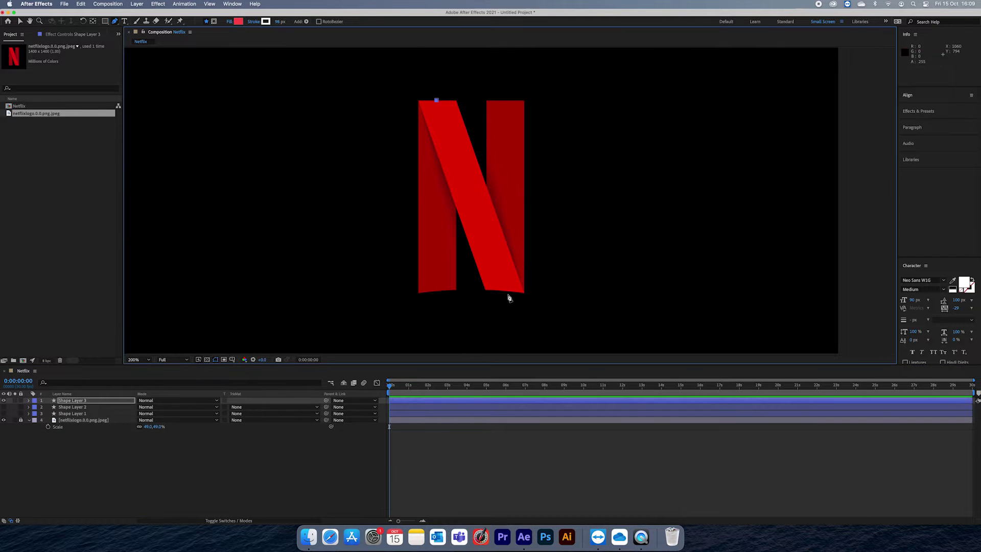
left_click(510, 304)
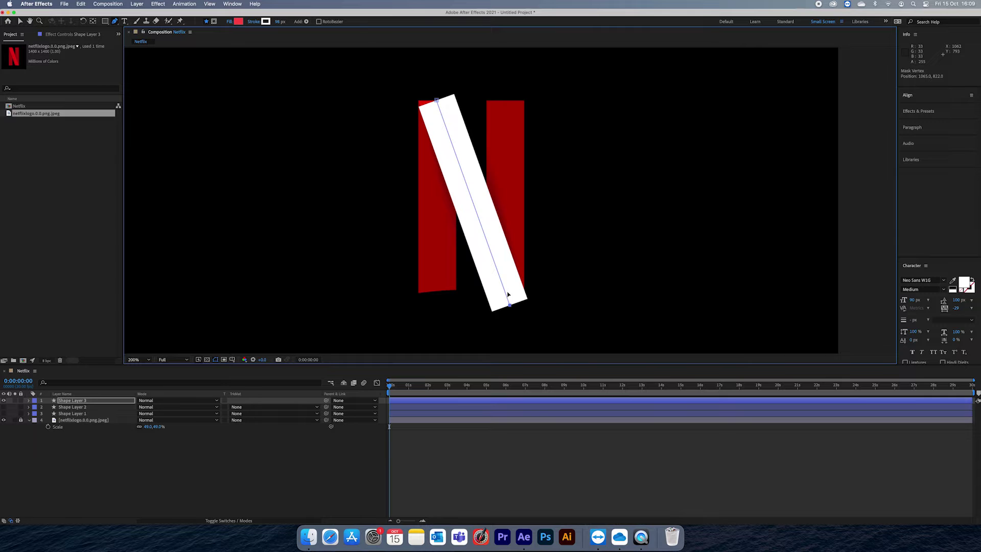
key("v")
left_click_drag(436, 101, 434, 91)
left_click_drag(338, 23, 335, 22)
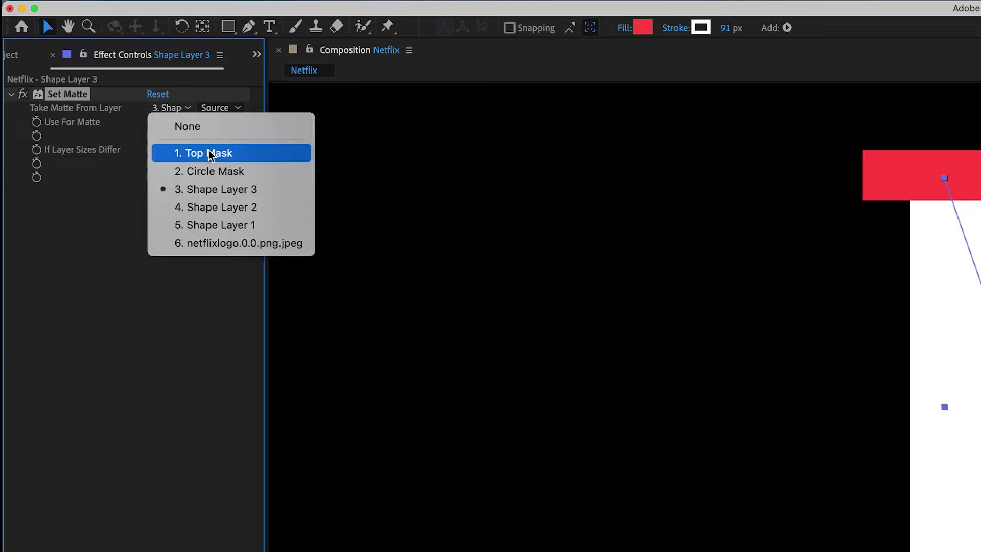
Set Shape Layer 3's matte source to Top Mask, and duplicate the Set Matte effect with Circle Mask as its source.
left_click(212, 151)
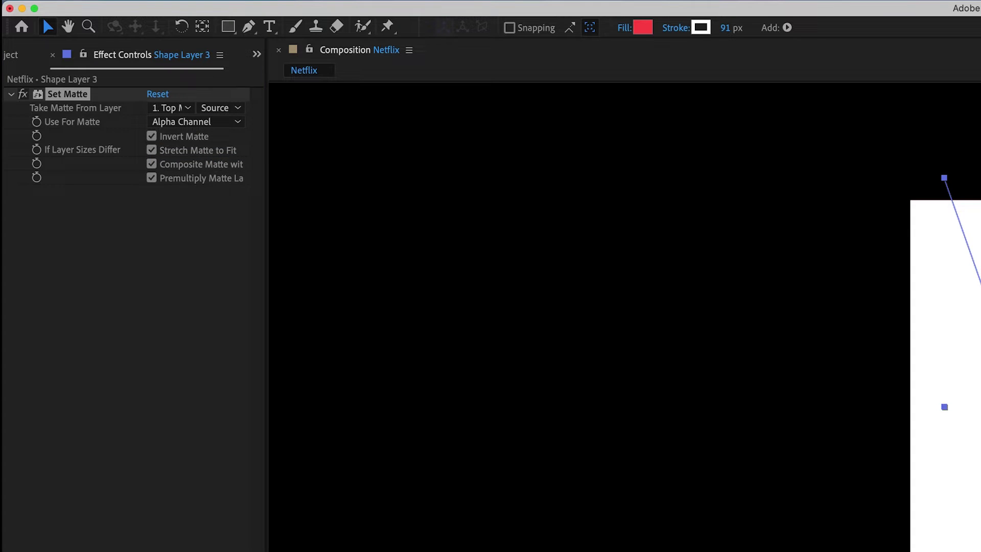
key("ctrl+d")
left_click(168, 206)
left_click(173, 219)
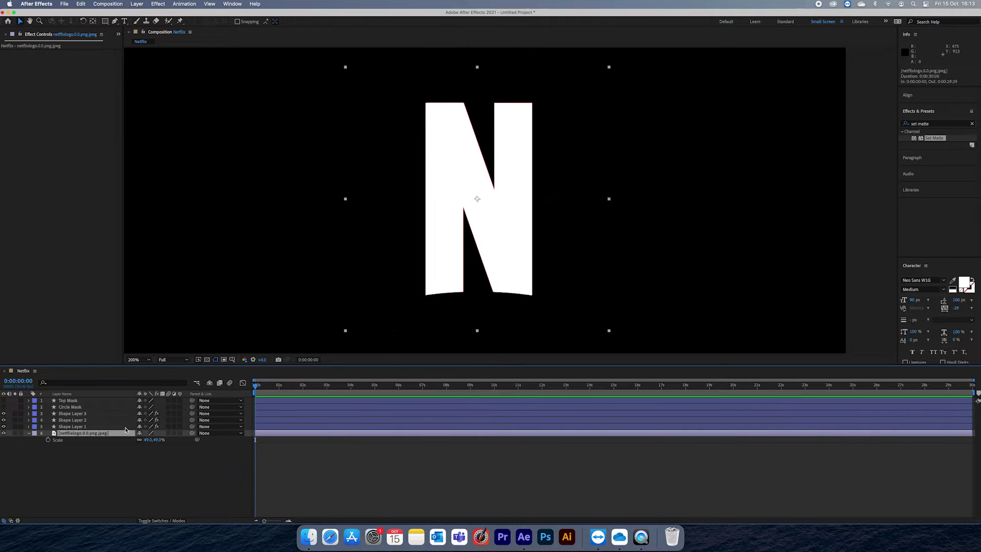
Move the reference logo beside the white N and recolour Shape Layer 3's stroke with the bright red sampled from its diagonal.
left_click_drag(478, 198, 629, 197)
left_click(481, 200)
left_click(328, 22)
left_click(897, 241)
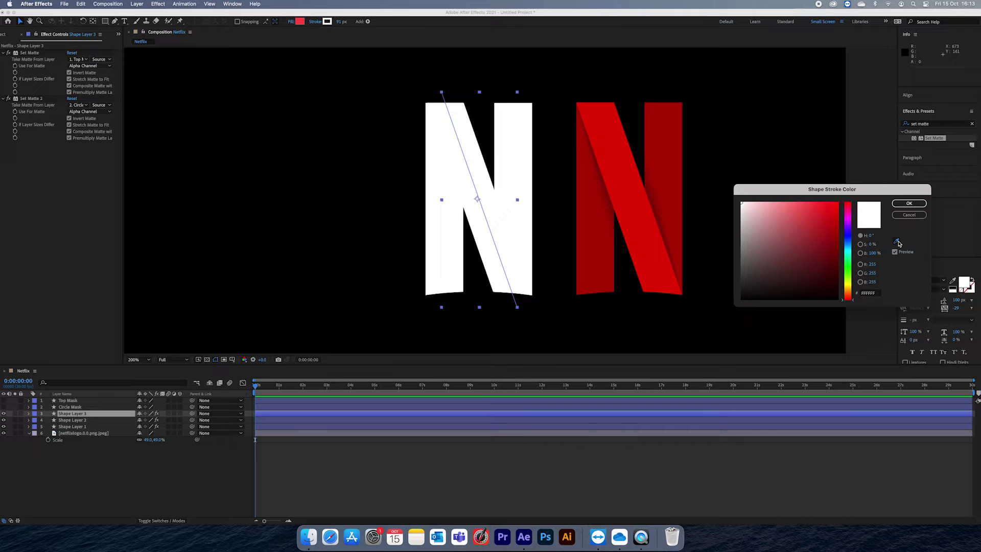
left_click(633, 208)
left_click(908, 204)
Recolour the strokes of Shape Layer 2 and Shape Layer 1 to match the reference logo's dark red vertical bars.
left_click(81, 420)
left_click(92, 427, "shift")
left_click(327, 22)
key("ctrl+v")
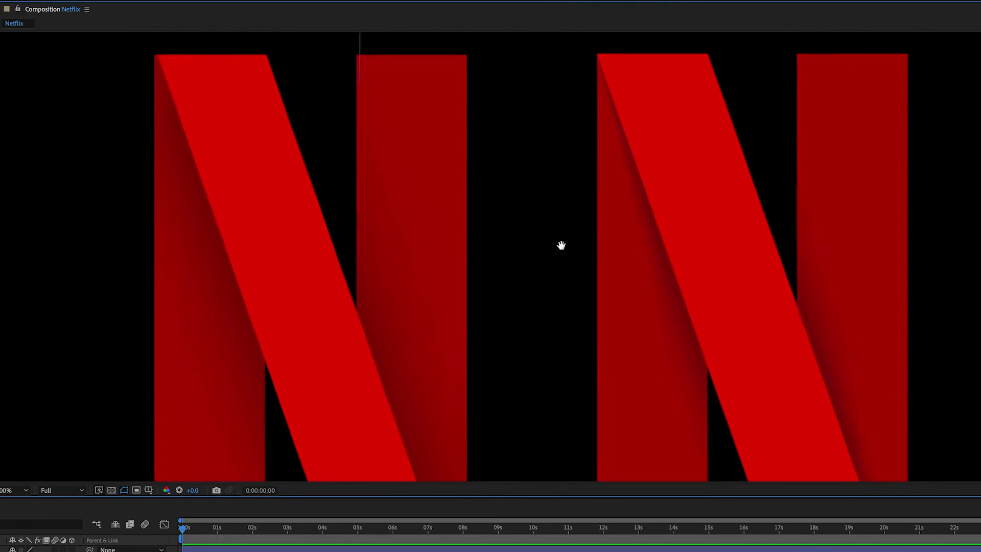
left_click_drag(562, 245, 500, 227)
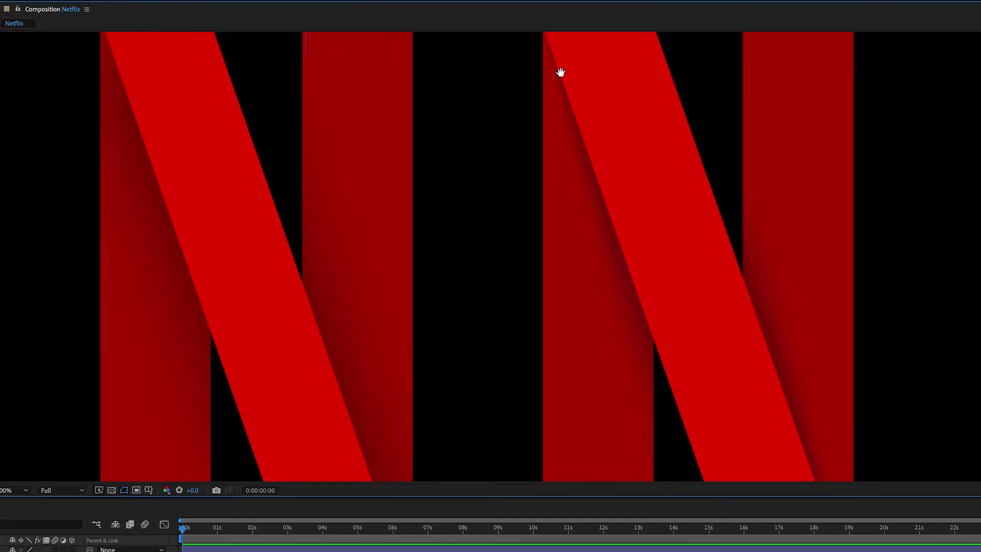
left_click_drag(561, 72, 558, 90)
scroll(550, 253, "down", 2)
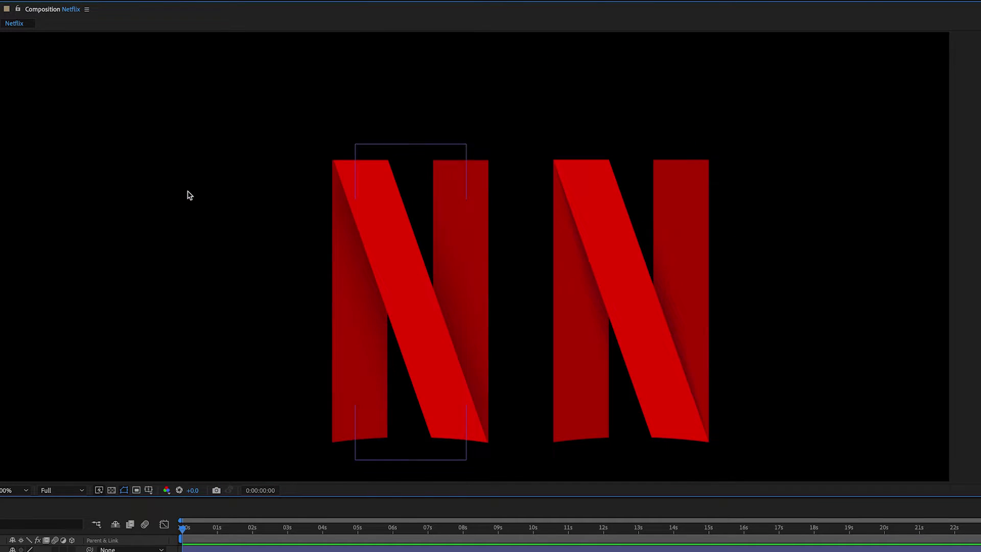
left_click_drag(186, 193, 305, 128)
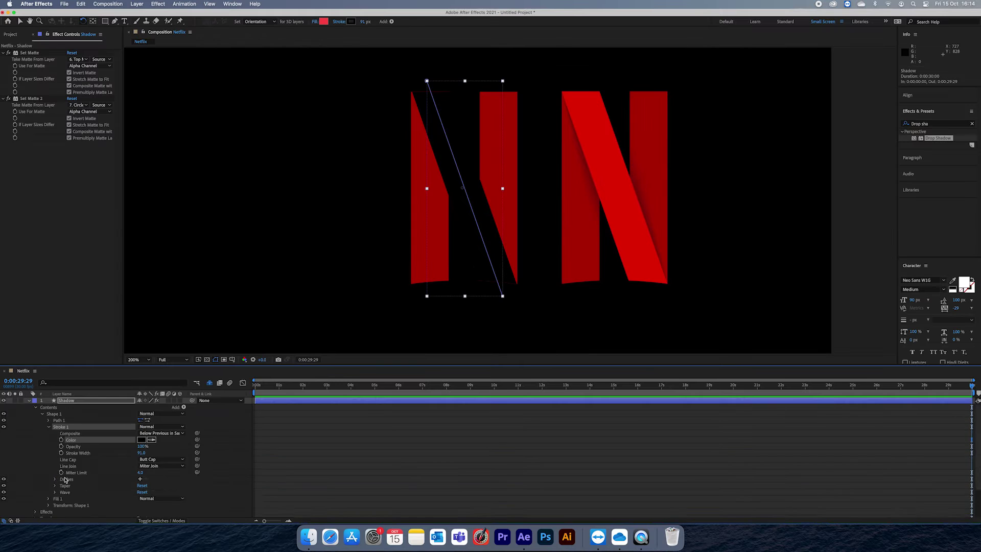
Taper the Shadow layer's black stroke with 50% start and end lengths and 35% start and end ease.
left_click_drag(139, 455, 154, 475)
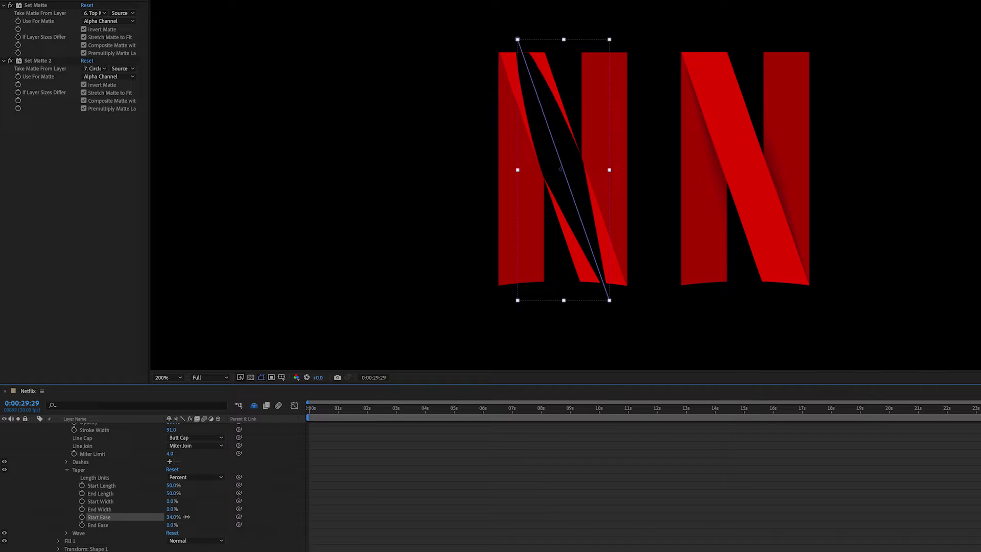
left_click(171, 517)
key("super+c")
left_click(171, 525)
key("super+v")
key("Return")
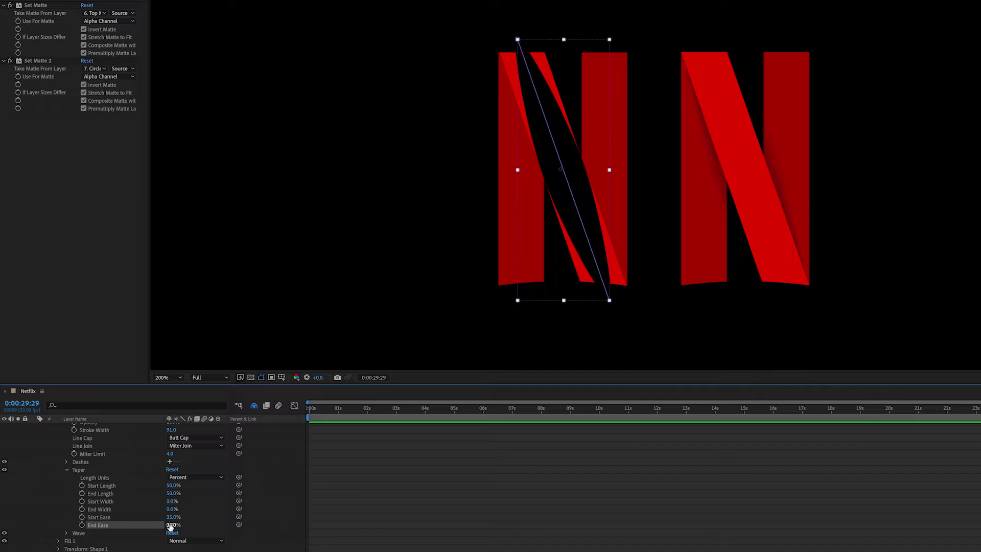
left_click(374, 528)
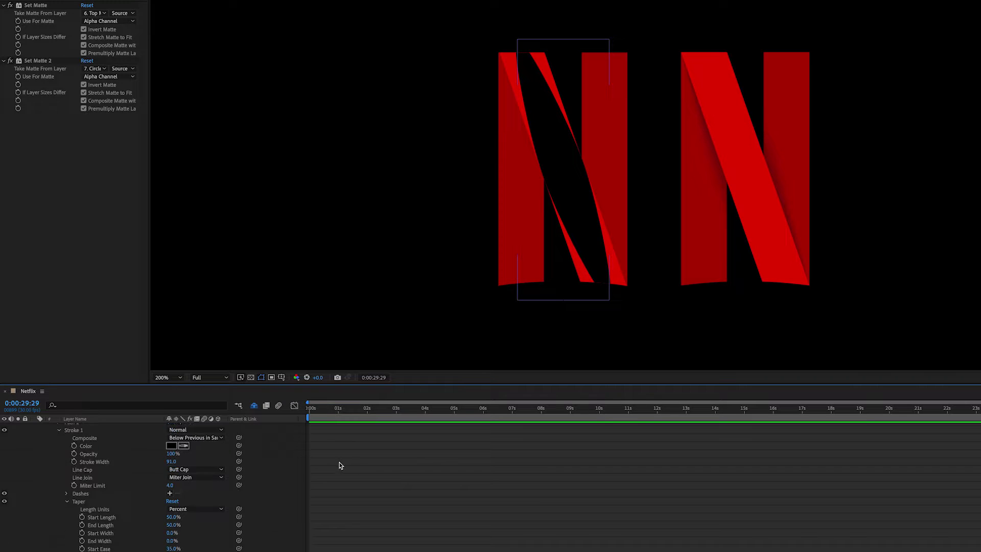
Apply Gaussian Blur to the Shadow layer with a Blurriness of 100.
scroll(339, 464, "up", 3)
left_click_drag(979, 154, 543, 136)
left_click(86, 125)
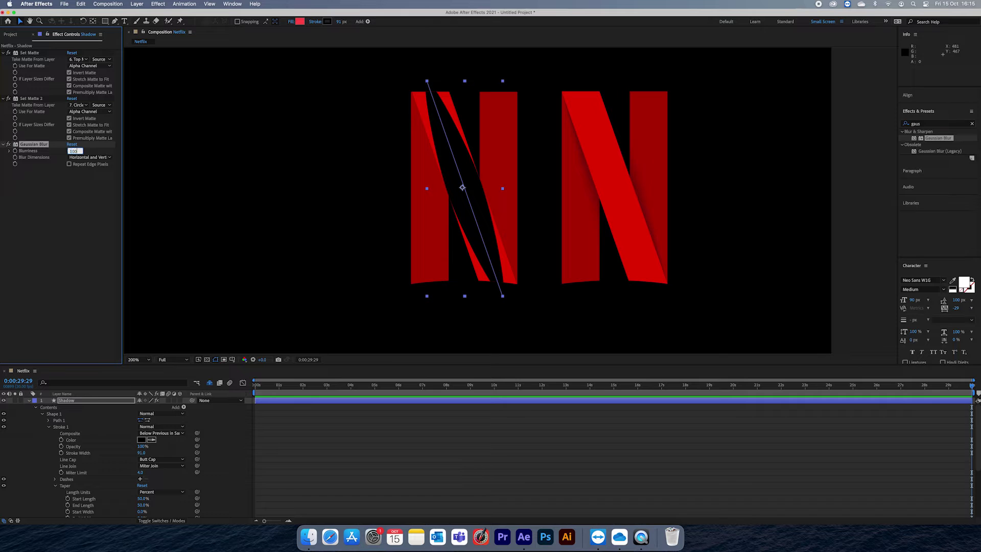
key("Return")
Collapse the Shadow layer's properties and move the layer directly beneath Shape Layer 3.
left_click(359, 430)
key("u")
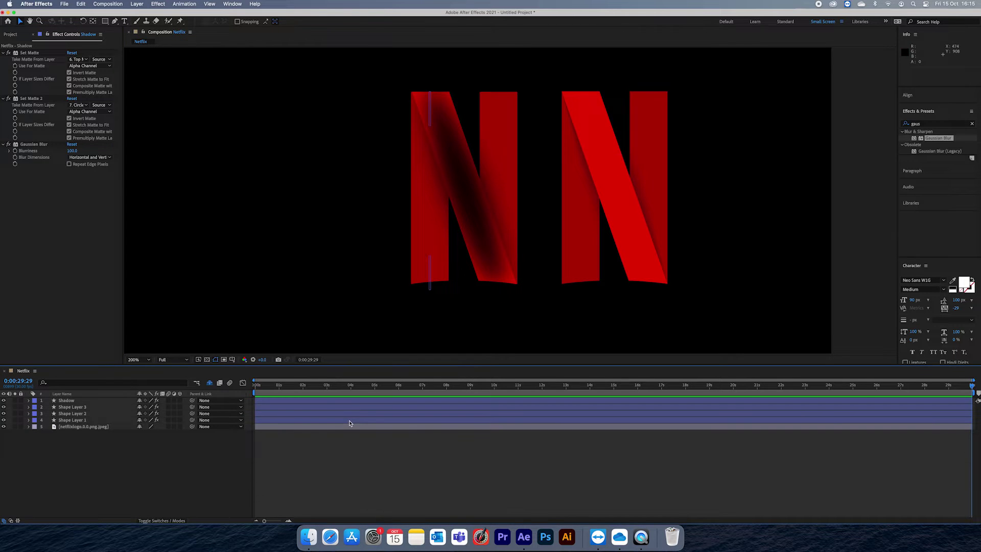
left_click(349, 402)
key("super+bracketleft")
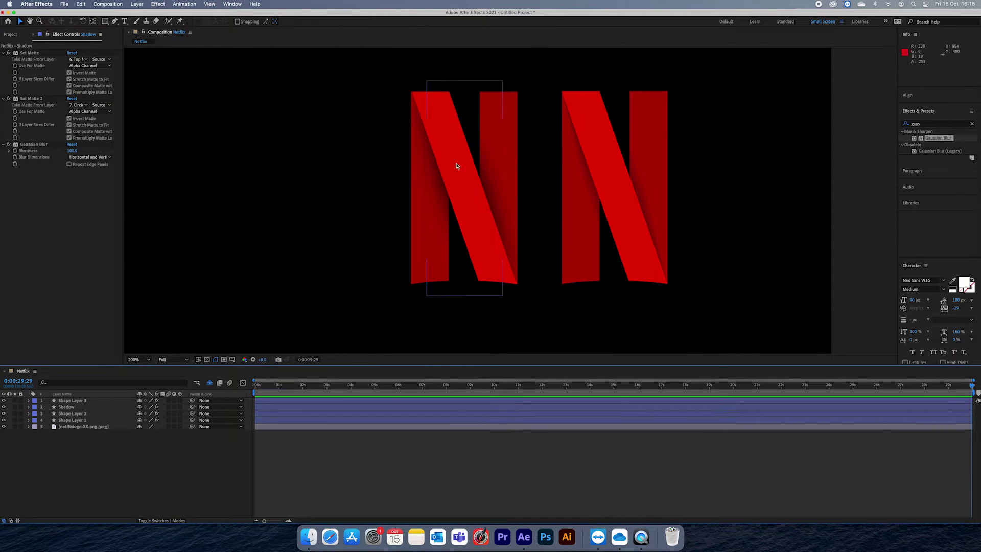
scroll(455, 164, "up", 2)
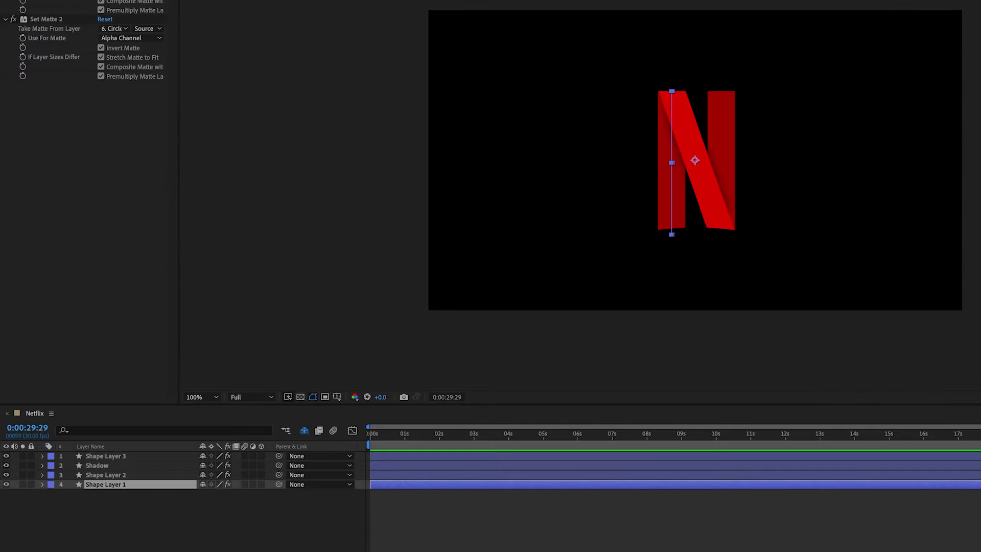
Draw a rectangular mask below the N's first vertical bar on Shape Layer 1, keyframe its path rising over the bar, and preview it.
left_click_drag(653, 238, 691, 425)
key("Home")
left_click(62, 513)
left_click(79, 522)
key("shift+Page_Down")
key("shift+Page_Down")
key("shift+Page_Down")
left_click_drag(657, 269, 655, 112)
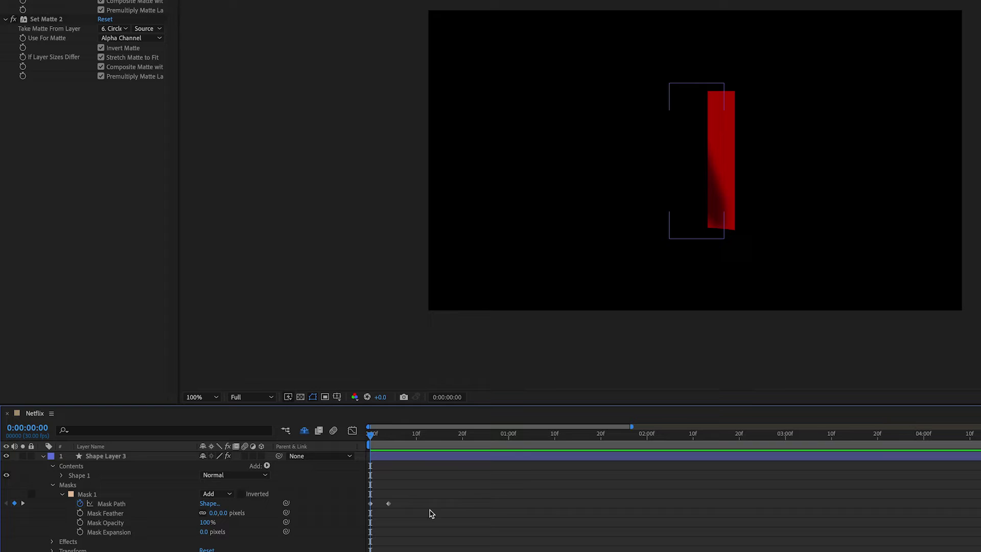
key("space")
key("space")
Mask Shape Layer 2 and keyframe its mask path from below the second vertical bar up to covering it.
left_click(385, 514)
key("ctrl+v")
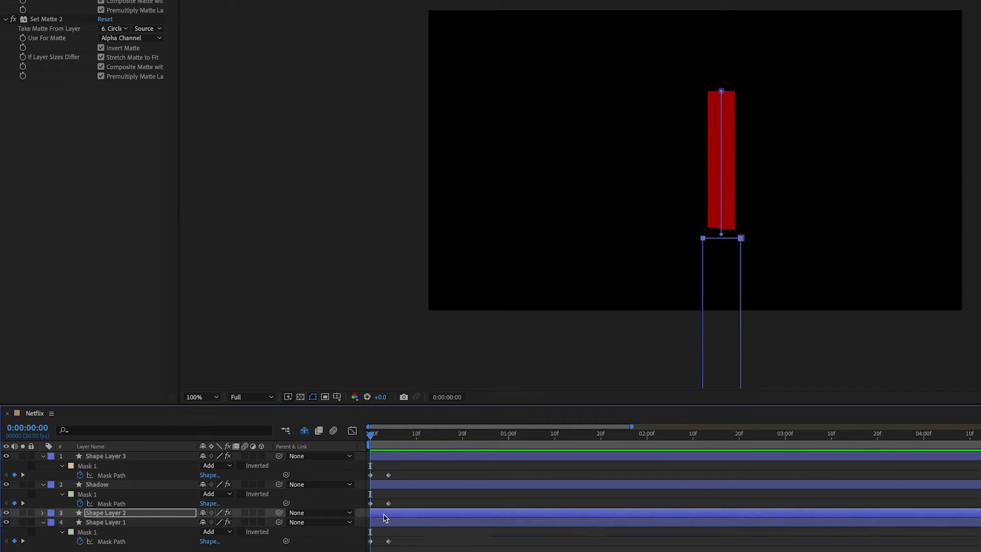
key("u")
left_click(385, 514)
left_click_drag(721, 234, 774, 94)
key("ctrl+z")
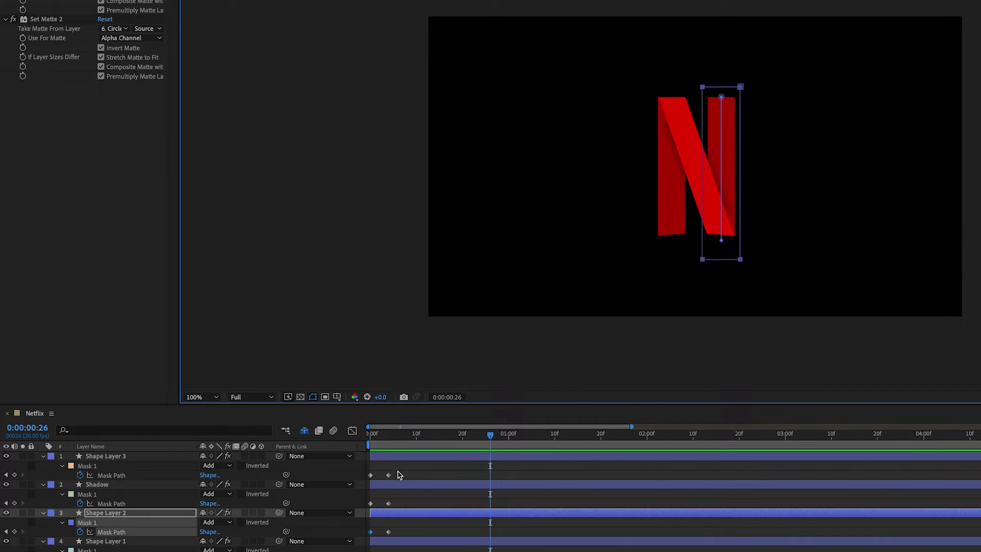
Select the Shadow layer together with Shape Layer 3 and play back the bar reveal.
left_click(402, 539)
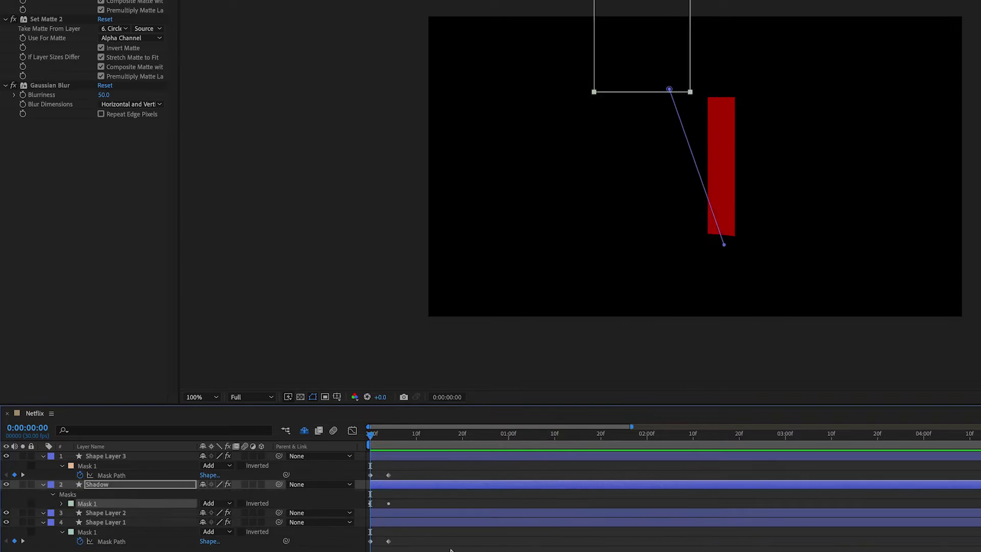
left_click(406, 485)
left_click(404, 457, "shift")
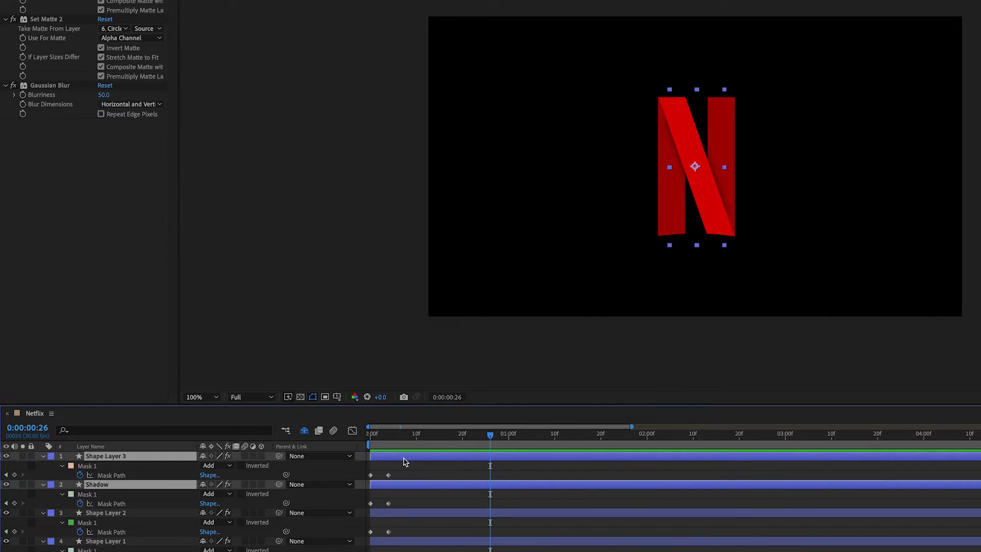
key("space")
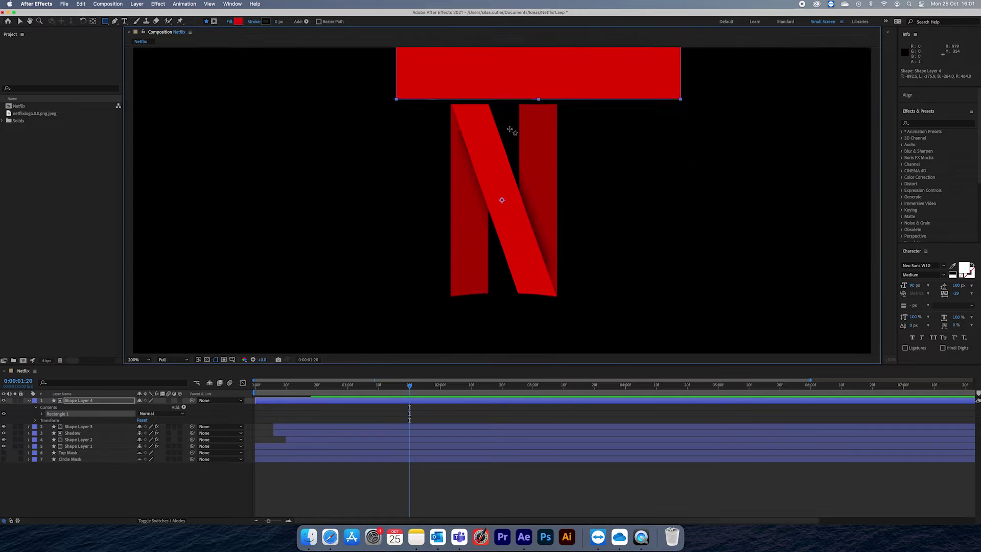
Rename the red rectangle's layer Mask 1 and place it above Shape Layer 2, starting at 0:00:01:20.
key("comma")
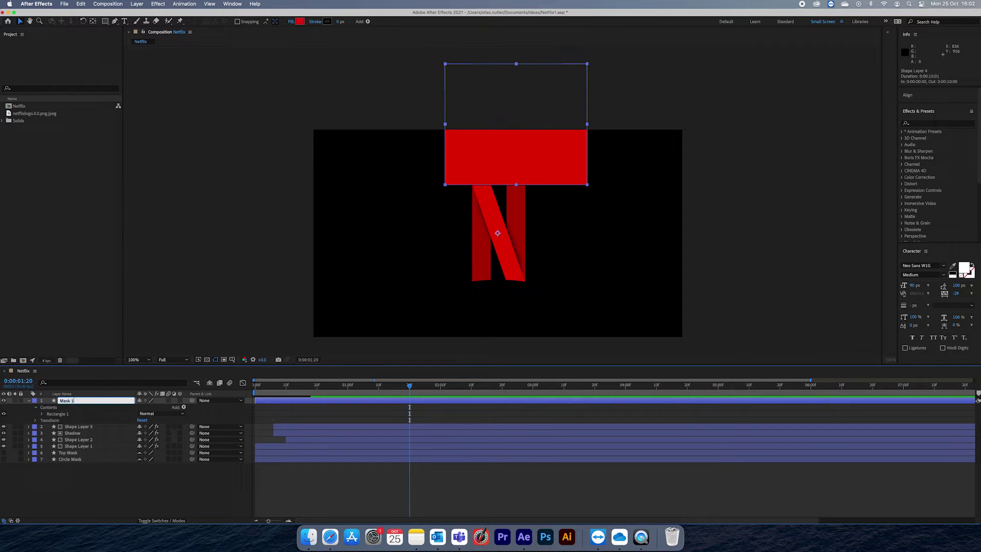
key("bracketleft")
key("super+bracketleft")
key("super+bracketleft")
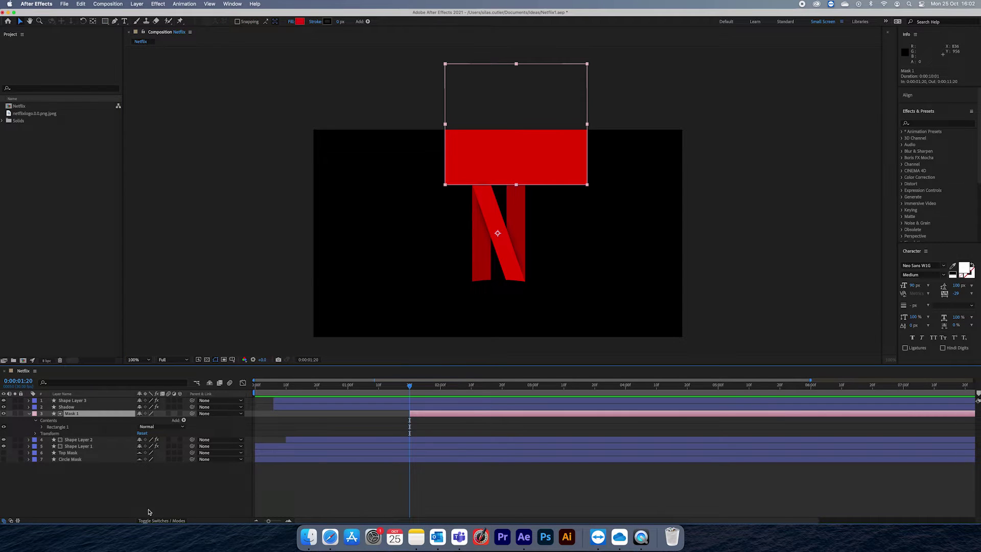
Set Shape Layer 2's track matte to Alpha Inverted, using Mask 1 as the matte.
left_click(154, 520)
left_click(286, 440)
left_click(103, 441)
left_click(286, 440)
left_click(302, 467)
Test the inverted matte by moving the Mask 1 rectangle down over the N, and undo the move.
left_click(76, 413)
left_click_drag(516, 159, 518, 209)
left_click(706, 211)
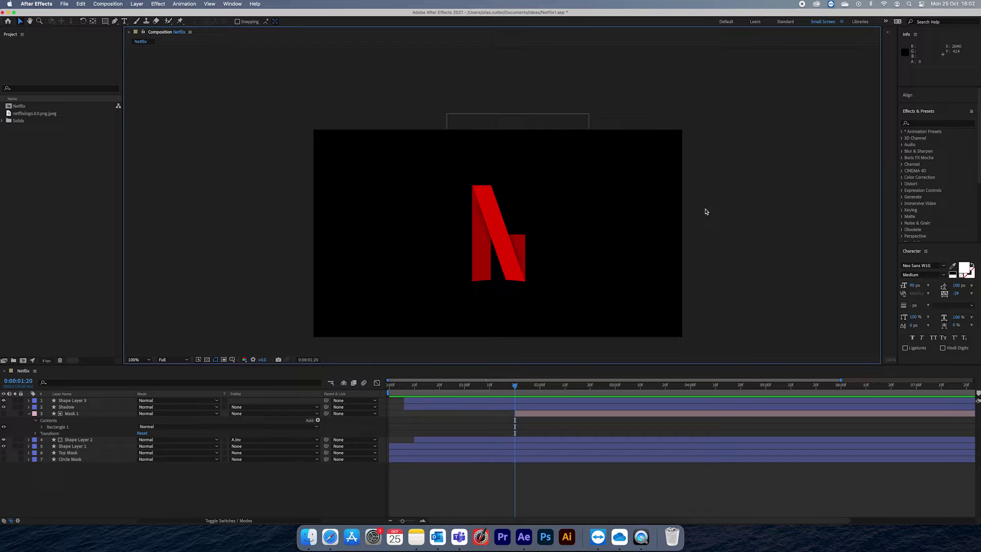
key("super+z")
key("super+z")
Keyframe Mask 1's Position from 0:00:01:20 to a Y value of 1074 at 0:00:02:10, applying Easy Ease to the first keyframe.
left_click(193, 521)
key("p")
left_click(48, 420)
key("shift+Page_Down")
key("shift+Page_Down")
left_click_drag(155, 420, 356, 420)
left_click(410, 420)
key("F9")
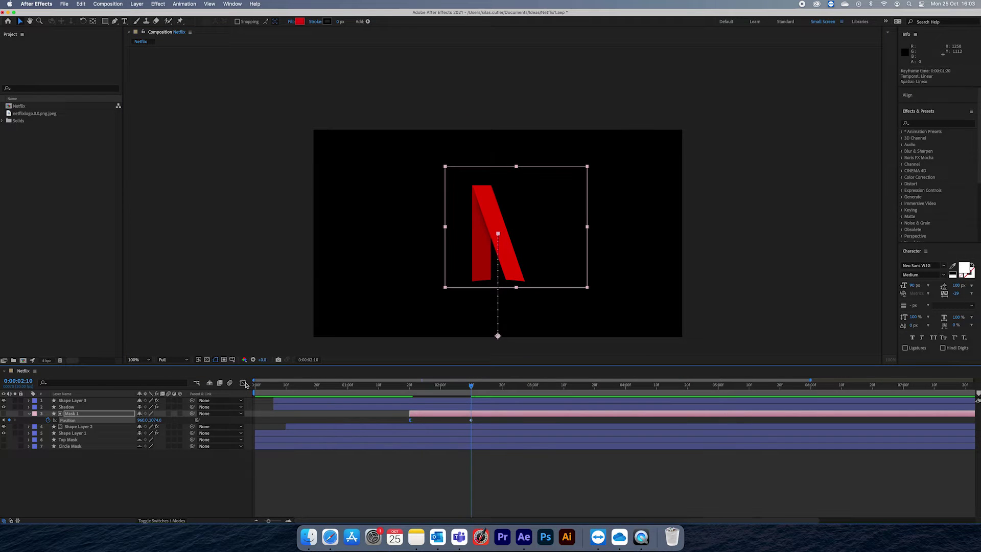
Lengthen the ease-out of Mask 1's Position curve in the Graph Editor and preview the wipe.
left_click(243, 383)
left_click_drag(430, 497, 460, 497)
key("space")
key("space")
left_click(244, 384)
Set Mask 1's Roughen Edges to Border 206, Edge Sharpness 0, Scale 10 and Stretch Width or Height -20.
left_click_drag(533, 386, 456, 386)
key("period")
key("Page_Up")
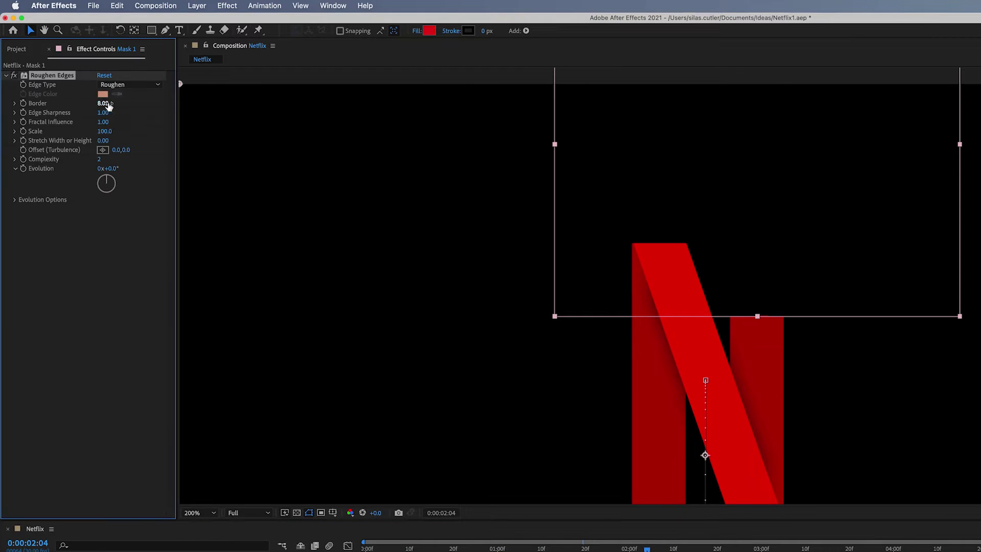
left_click_drag(106, 103, 51, 112)
left_click_drag(103, 131, 2, 159)
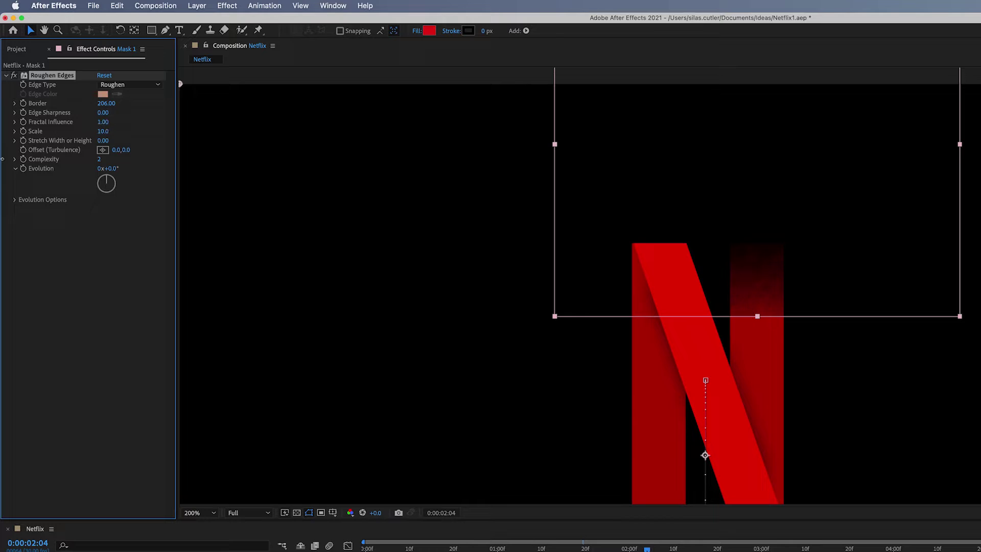
left_click(103, 140)
type("-20")
key("Return")
key("comma")
mouse_move(647, 549)
left_mouse_down()
mouse_move(639, 549)
mouse_move(651, 549)
left_mouse_up()
left_click(755, 355)
key("period")
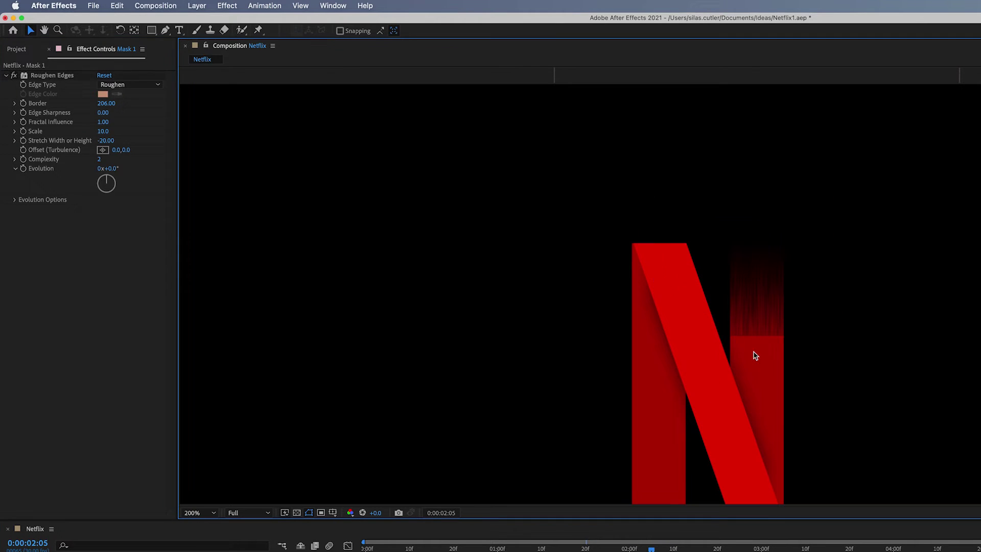
Move the playhead to 0:00:02:10 and undo the last layer time change.
scroll(665, 548, "right", 2)
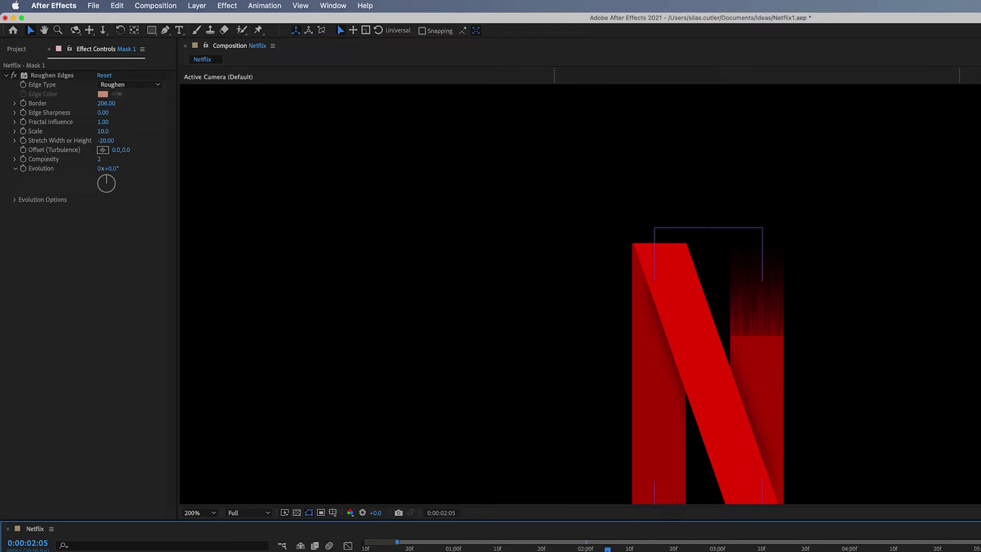
scroll(728, 431, "down", 1)
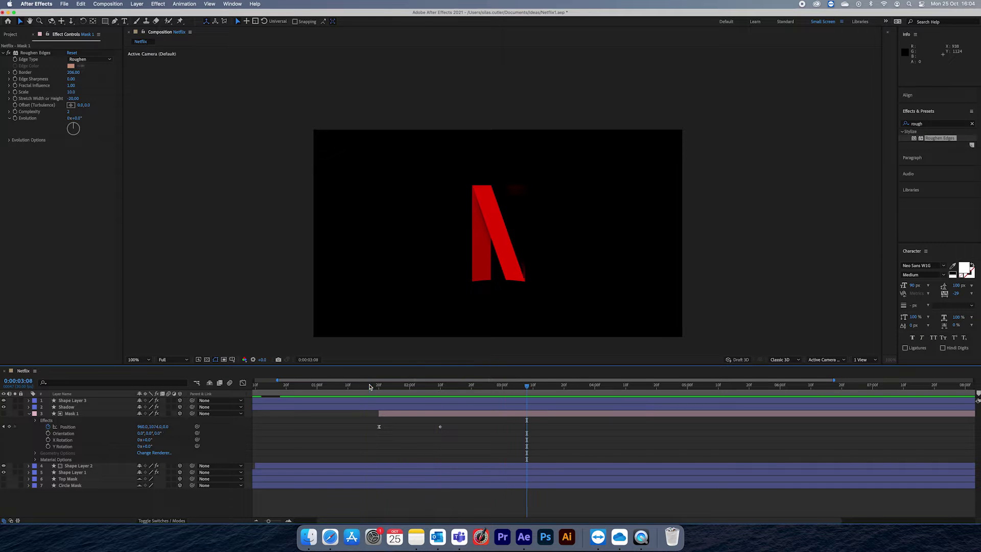
left_click(786, 359)
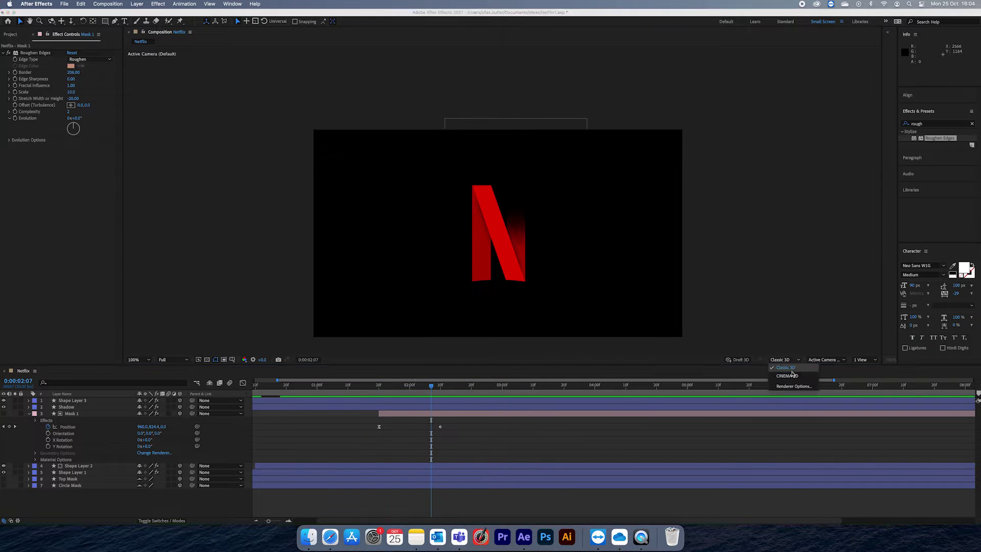
mouse_move(431, 386)
left_mouse_down()
mouse_move(357, 387)
mouse_move(441, 387)
left_mouse_up()
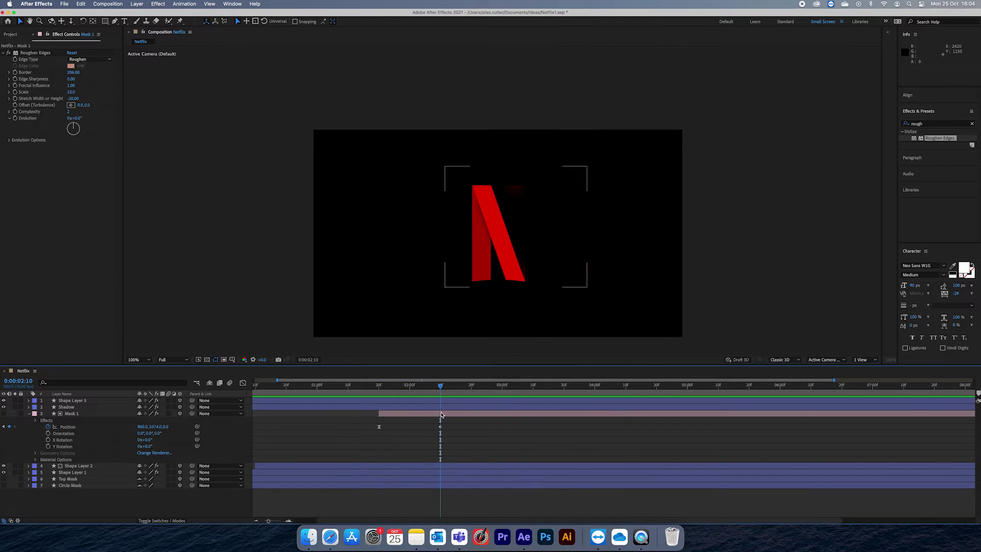
key("super+z")
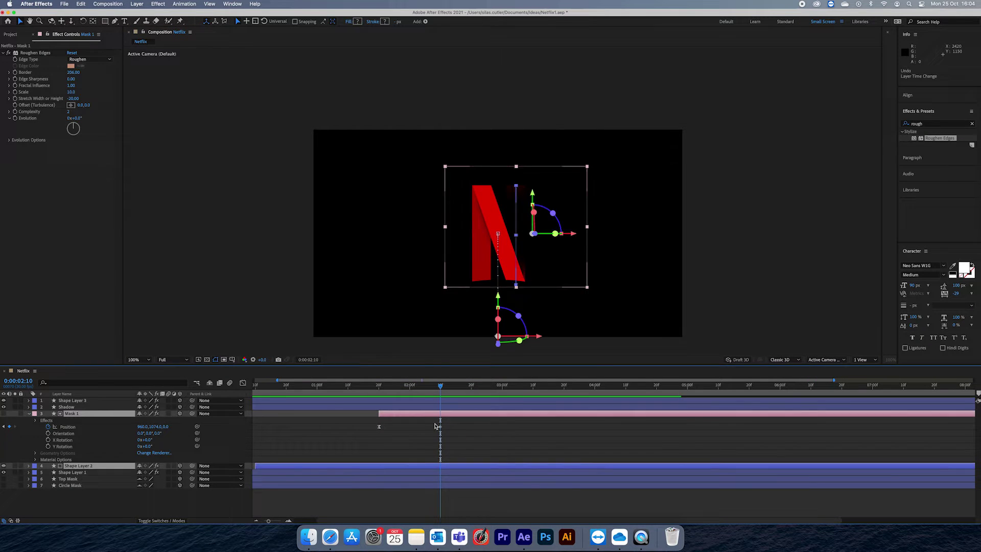
Move the rotated Mask 2 rectangle upward toward the N's diagonal bar, undoing the first misplaced move.
left_click(440, 413)
scroll(494, 253, "up", 1)
scroll(494, 298, "down", 1)
left_click_drag(519, 140, 536, 54)
key("super+z")
left_click_drag(519, 261, 519, 142)
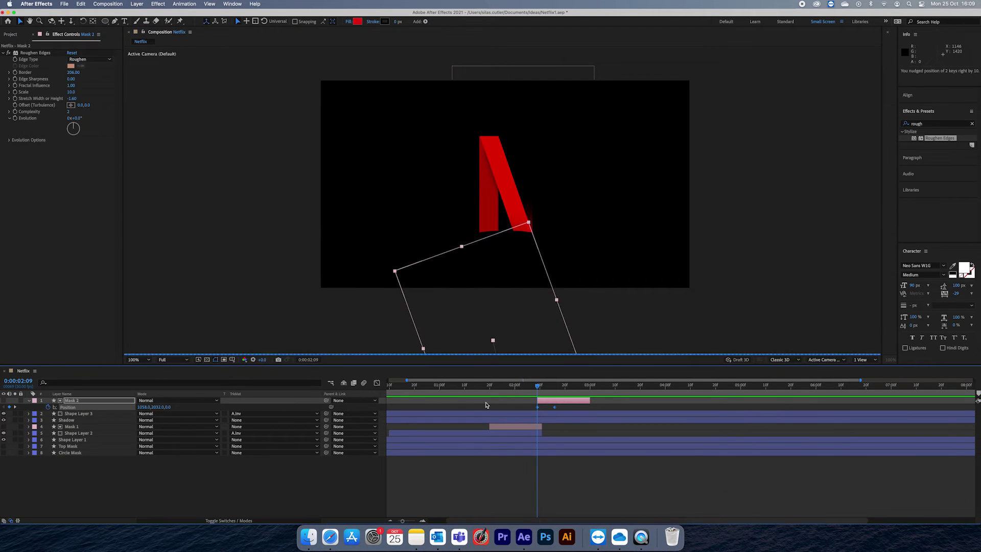
Nudge both Position keyframes of Mask 2 to the right in 10-pixel increments, bringing X to about 1438.
key("shift+Right")
key("shift+Right")
key("shift+Right")
key("shift+Right")
key("shift+Right")
key("shift+Right")
key("shift+Right")
key("shift+Right")
key("shift+Right")
key("shift+Right")
key("shift+Right")
key("shift+Right")
key("shift+Right")
key("shift+Right")
key("shift+Right")
key("shift+Right")
key("shift+Right")
key("shift+Right")
key("shift+Right")
key("shift+Right")
At Mask 2's second Position keyframe, nudge the mask left in 10-pixel increments so it travels diagonally along the N's middle bar.
left_click_drag(537, 387, 567, 387)
left_click(554, 407)
key("shift+Left")
key("shift+Left")
key("shift+Left")
key("shift+Left")
key("shift+Left")
key("shift+Left")
key("shift+Left")
key("shift+Left")
key("shift+Left")
key("shift+Left")
key("shift+Left")
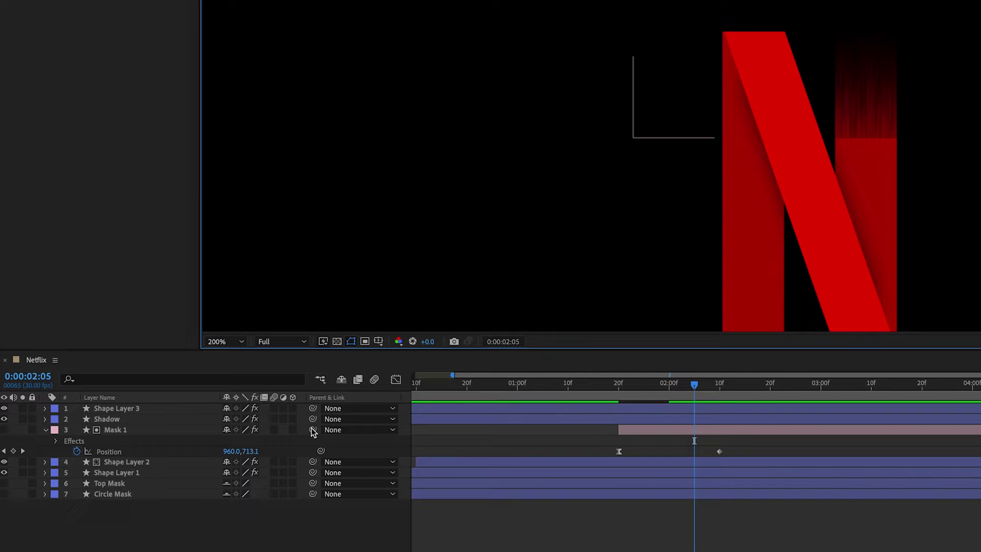
Turn on 3D Layer for all the logo's shape, shadow and mask layers.
left_click_drag(295, 407, 293, 430)
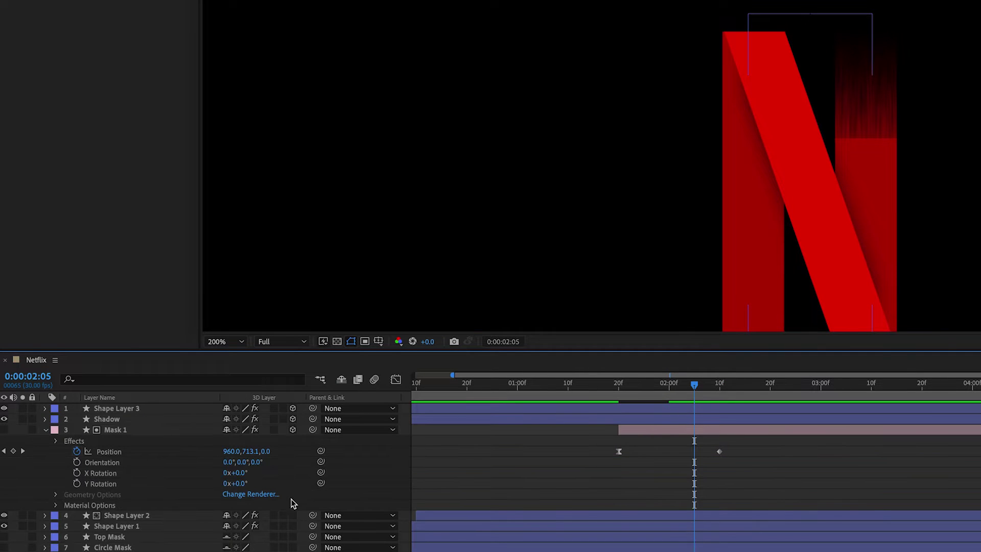
left_click_drag(293, 548, 293, 547)
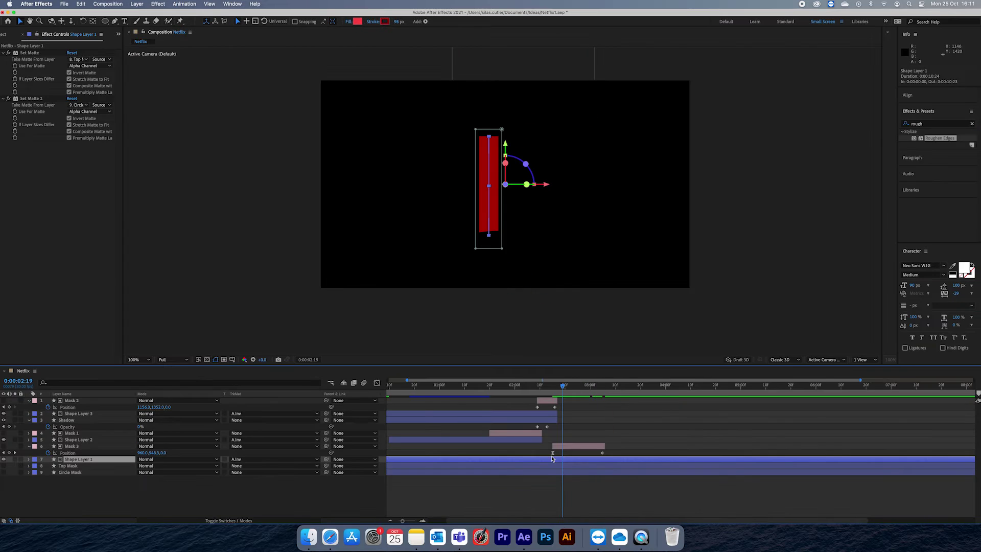
key("minus")
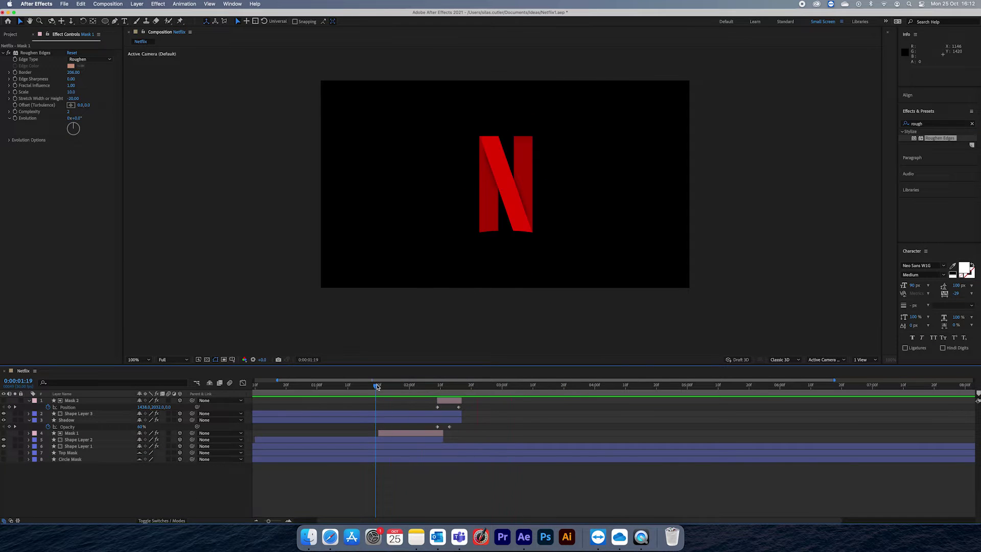
Preview the wipe-off from 0:00:01:19 and add a null object to the composition.
key("space")
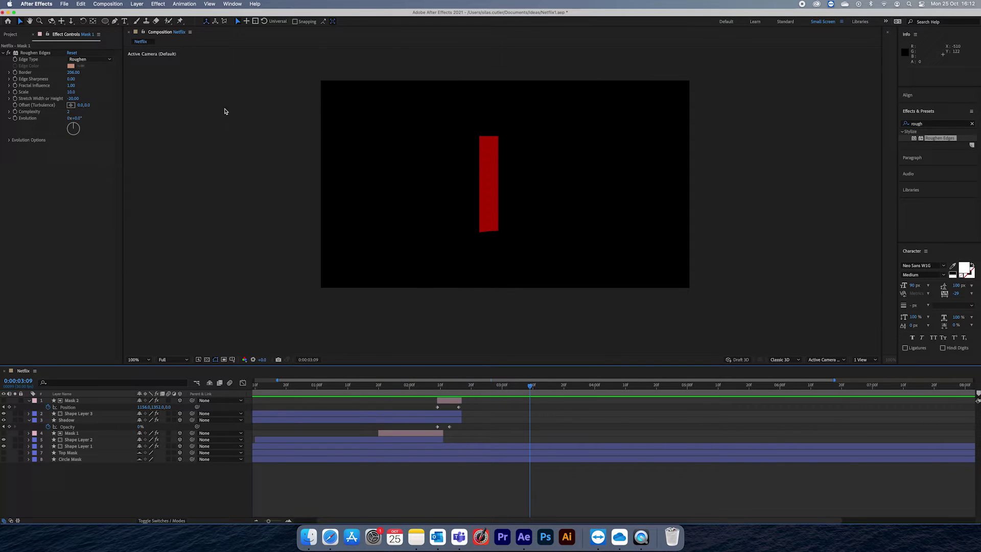
left_click(137, 4)
mouse_move(169, 15)
left_click(275, 51)
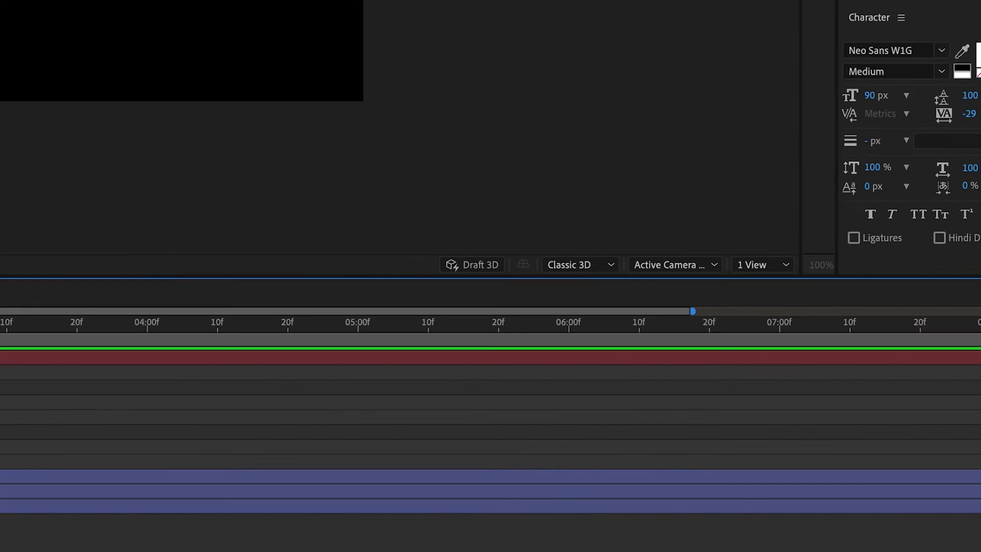
Show the null's Position, check its eased curve in the Graph Editor, and place its end keyframe at 0:00:03:01.
key("r")
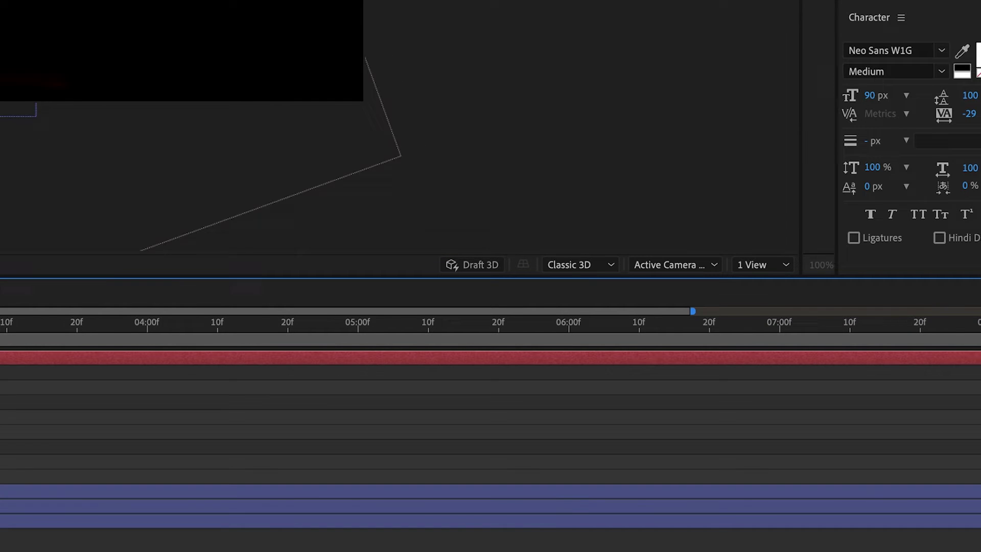
key("shift+F3")
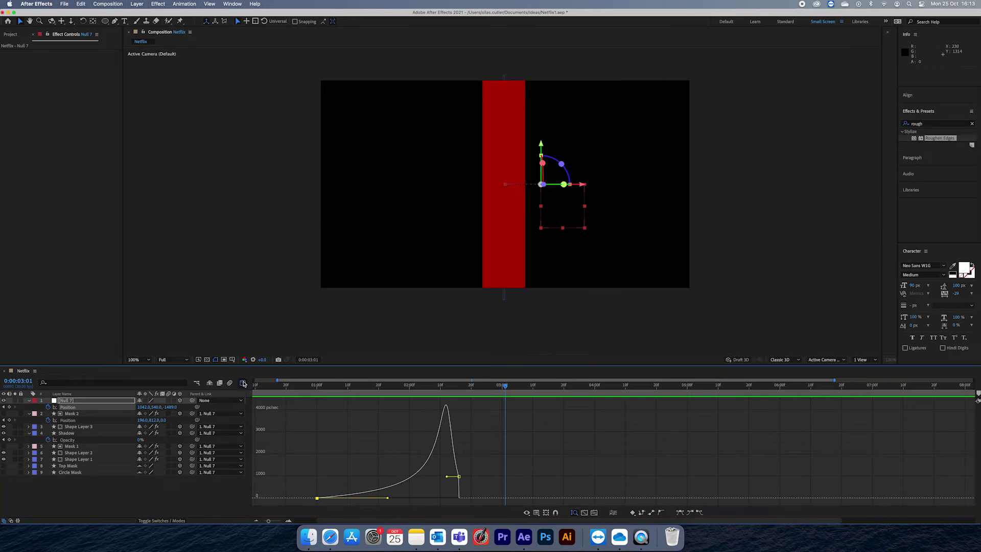
key("shift+F3")
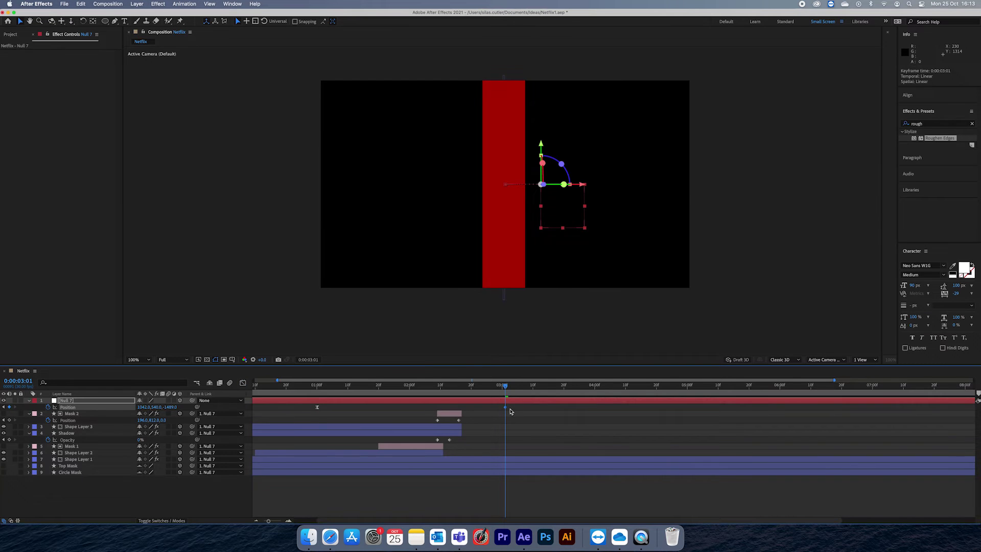
Set the null's Position keyframe at 0:00:03:01 to 1045, 540, -2533 so the red bar fills the frame.
left_click_drag(170, 407, 147, 409)
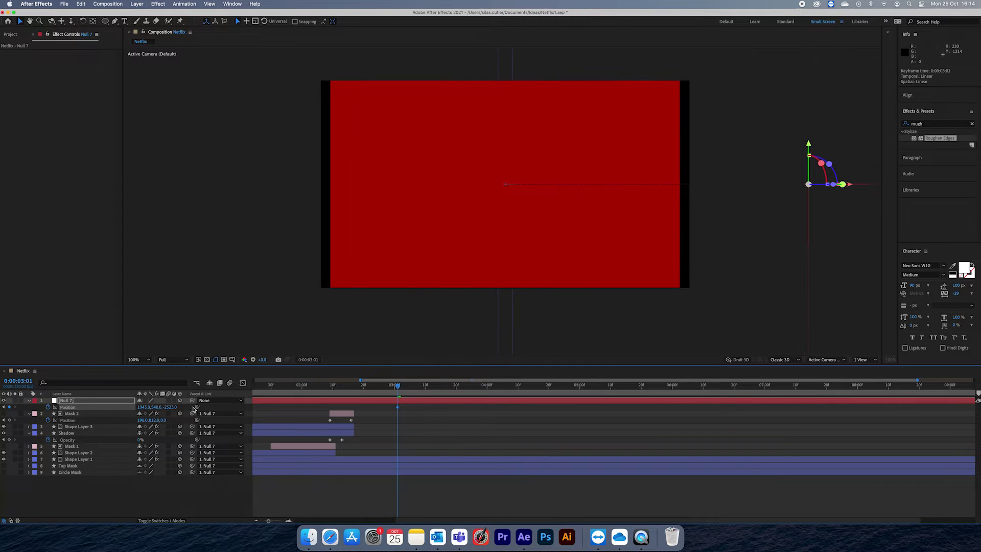
left_click(171, 407)
key("Up")
key("Up")
key("shift+Down")
key("Up")
key("Up")
key("Down")
key("Down")
Preview the zoom-in animation from 0:00:00:22.
scroll(357, 433, "left", 5)
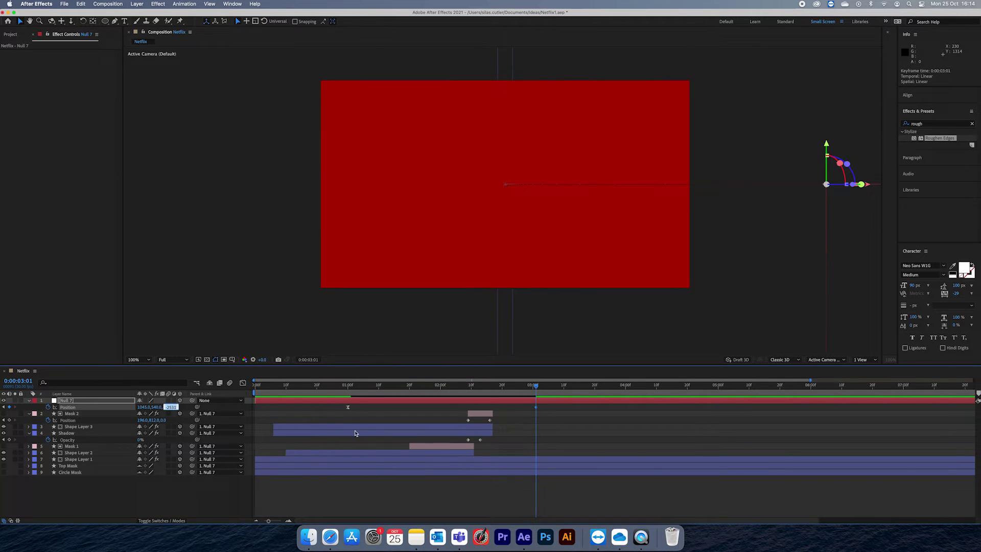
left_click(323, 386)
key("space")
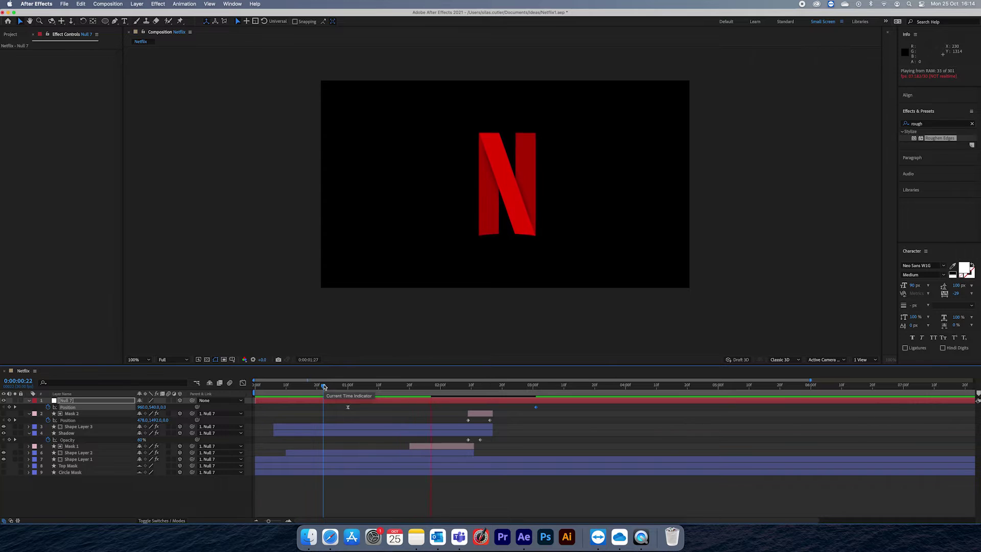
key("space")
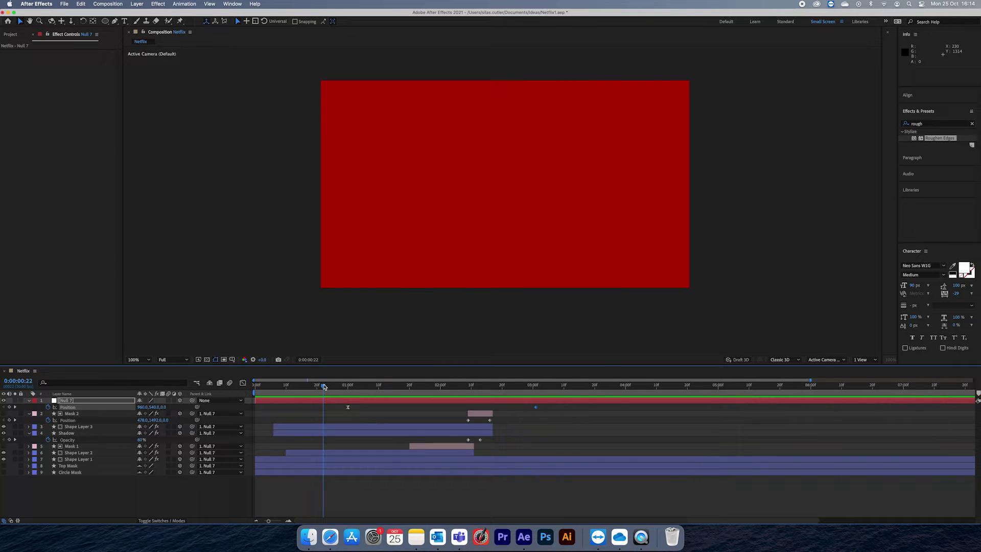
key("space")
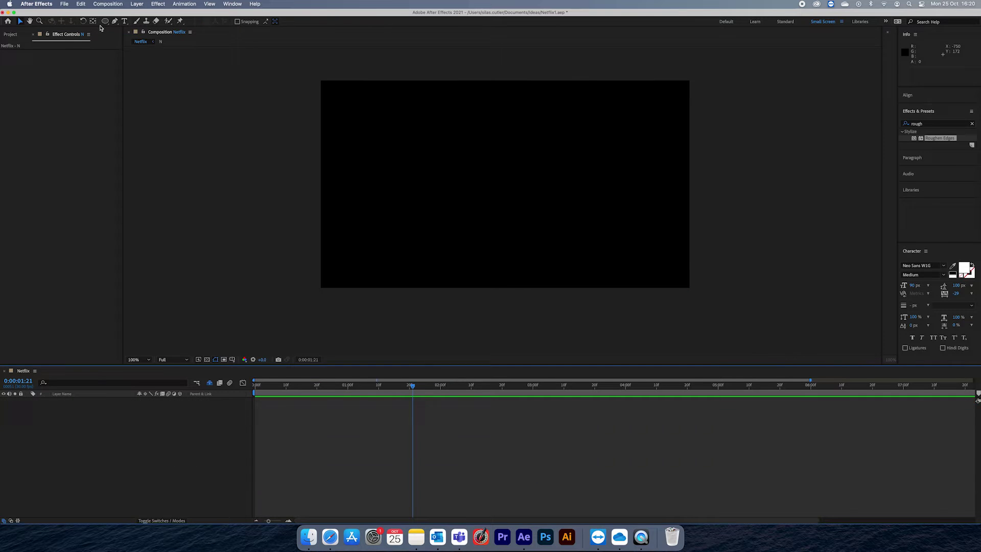
Create a red rectangle shape layer covering the whole composition and rename it Noise.
left_click(106, 22)
left_click(132, 22)
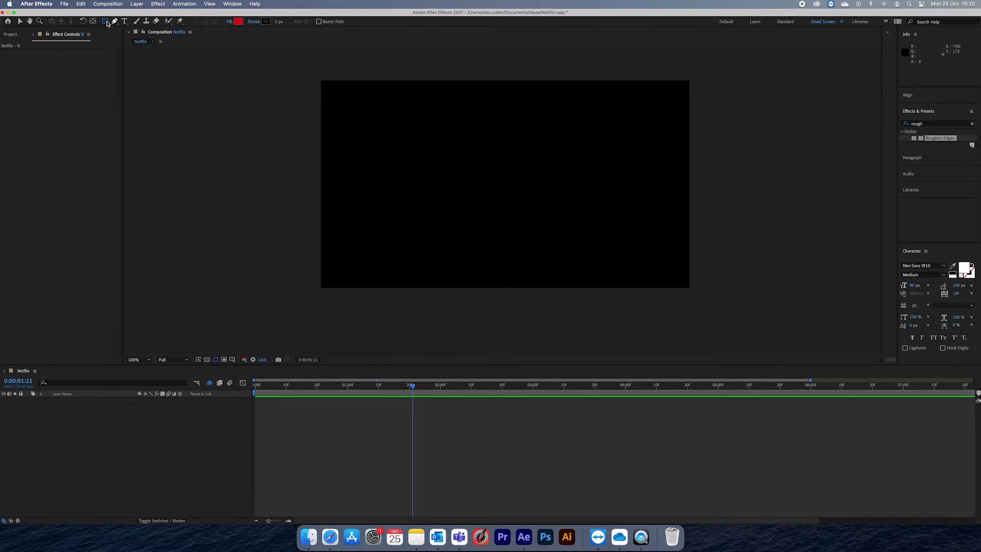
double_click(104, 21)
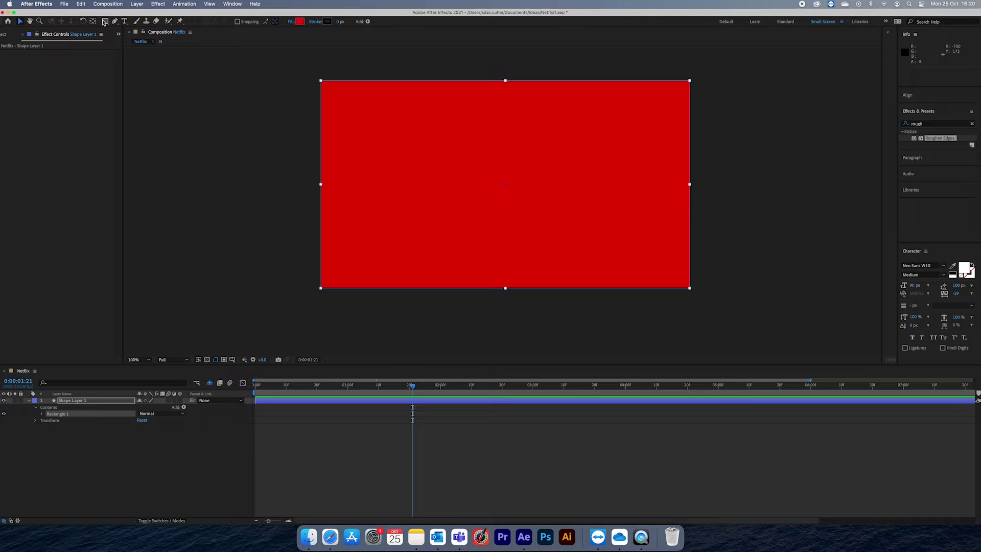
left_click(71, 401)
type("Noise")
key("Return")
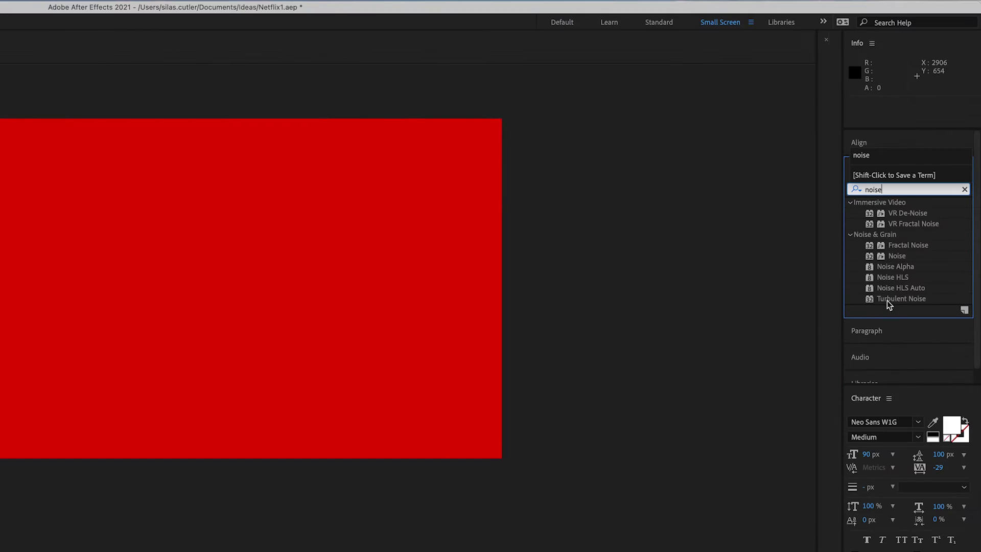
Apply the Turbulent Noise effect to the Noise layer and set its Fractal Type to Rocky.
left_click(888, 300)
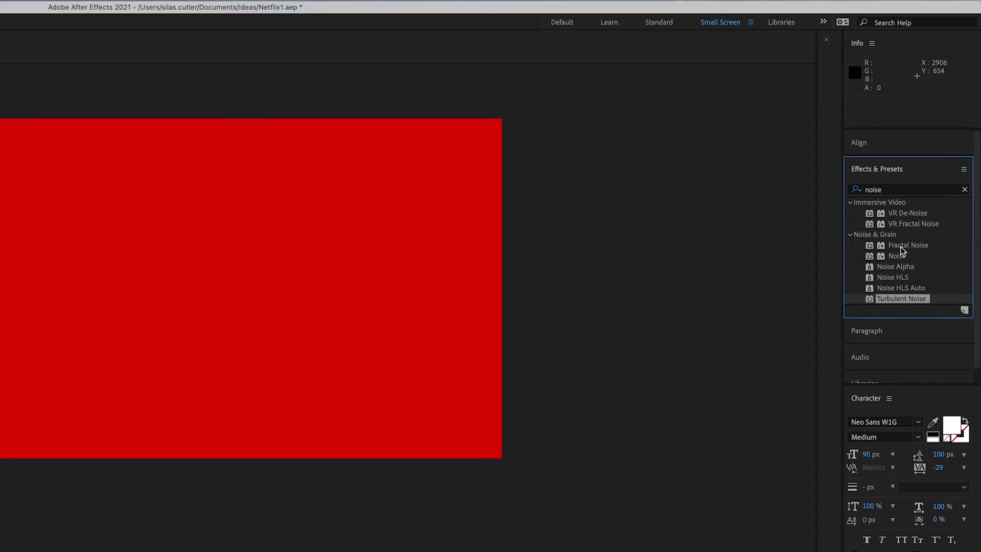
left_click_drag(903, 300, 314, 254)
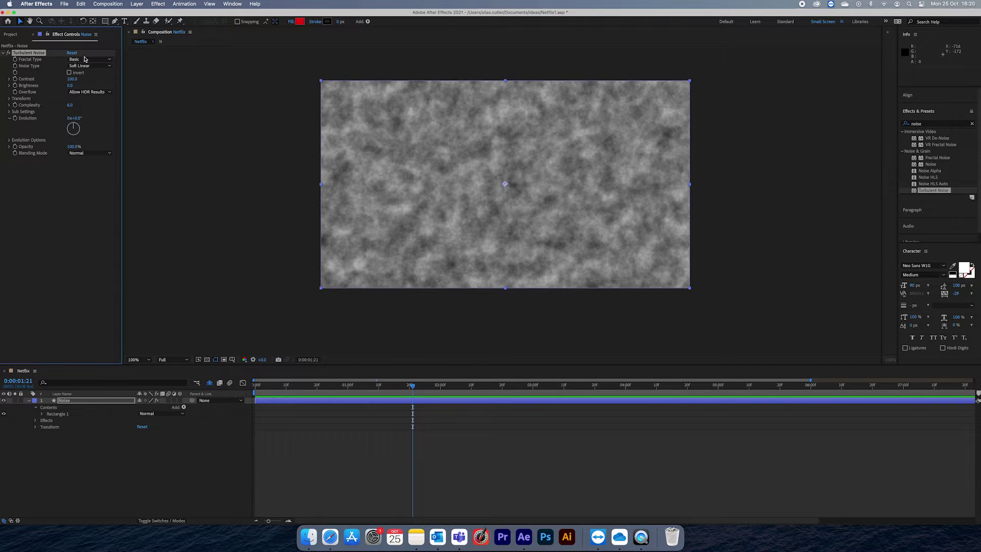
left_click(84, 59)
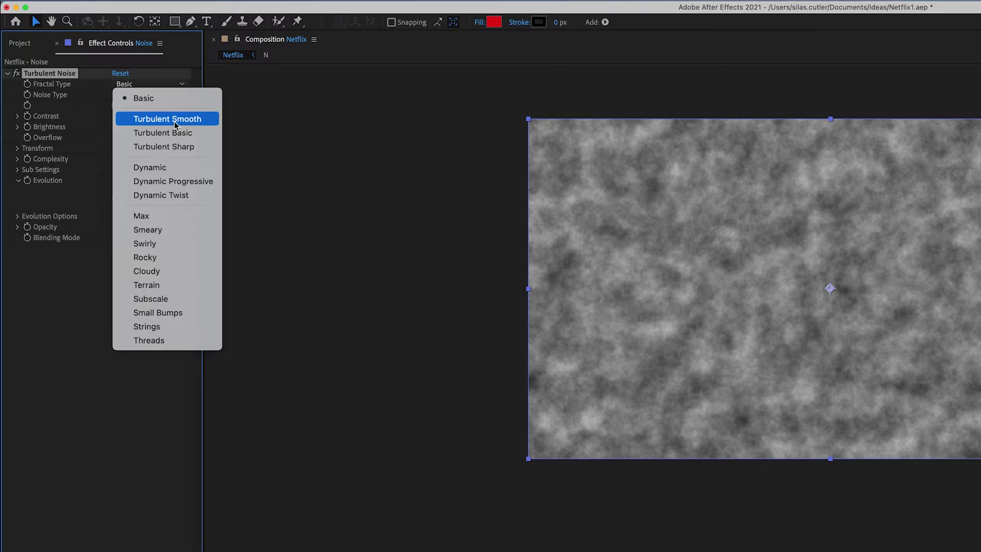
left_click(187, 258)
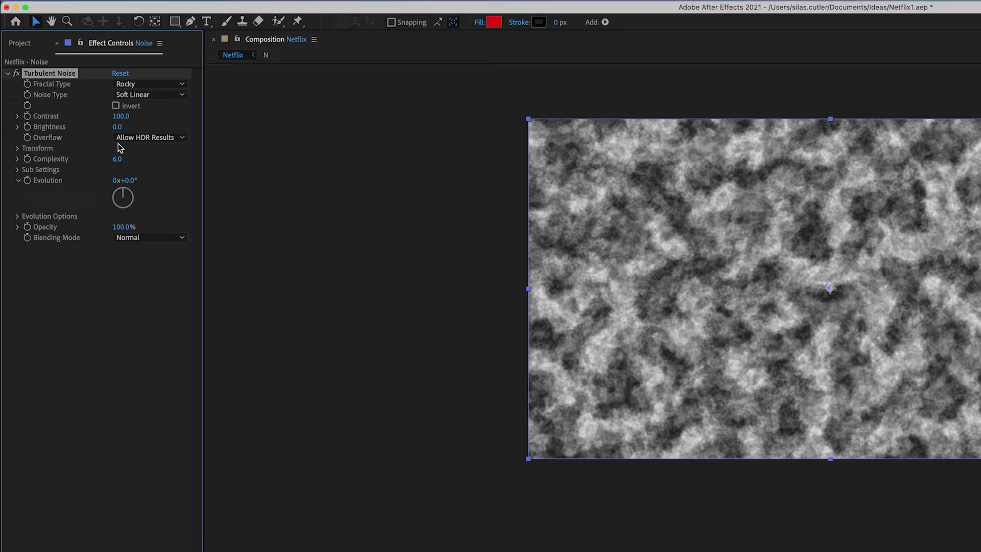
Disable Uniform Scaling in Turbulent Noise's Transform settings and set Scale Width to 600 and Scale Height to 10000.
left_click(18, 148)
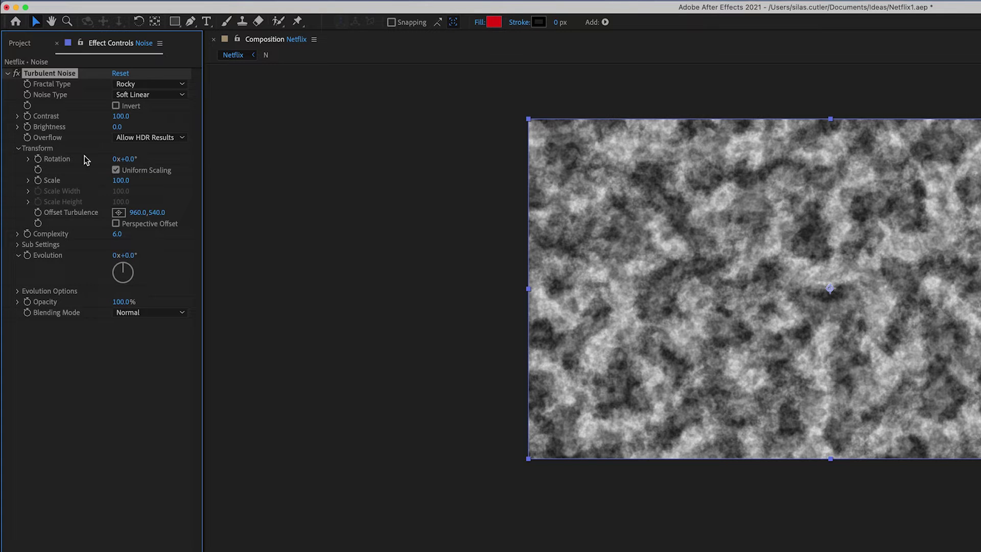
left_click(116, 170)
left_click(28, 191)
left_click(29, 218)
left_click_drag(65, 236, 127, 235)
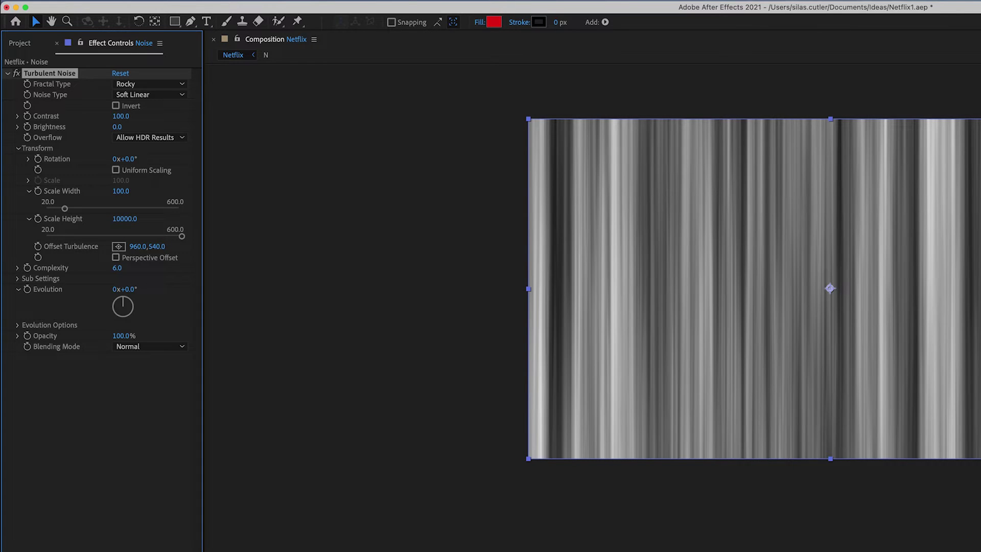
mouse_move(77, 208)
left_mouse_down()
mouse_move(165, 213)
mouse_move(118, 185)
mouse_move(75, 187)
mouse_move(163, 181)
left_mouse_up()
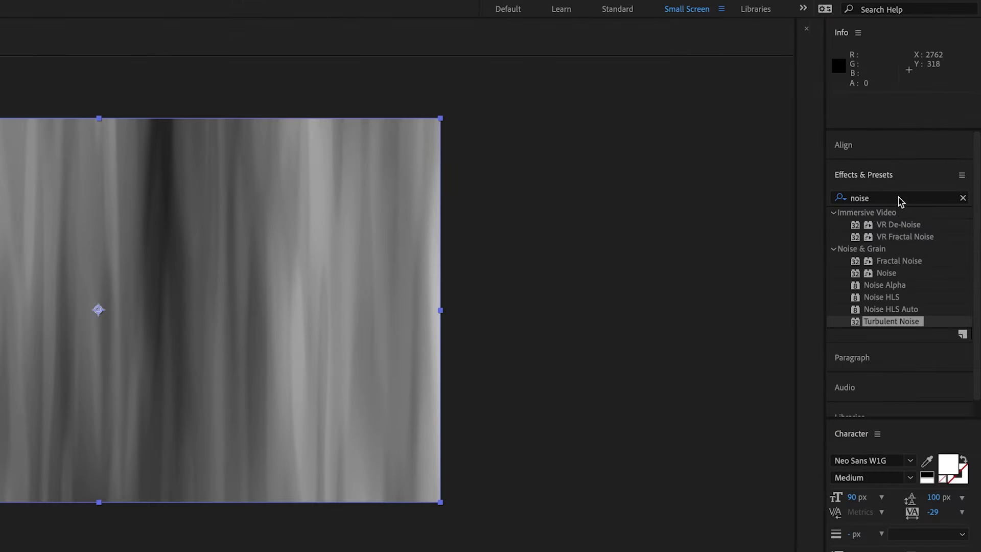
Search the effects for Mosaic and apply the Stylize version to the Noise layer.
left_click(921, 125)
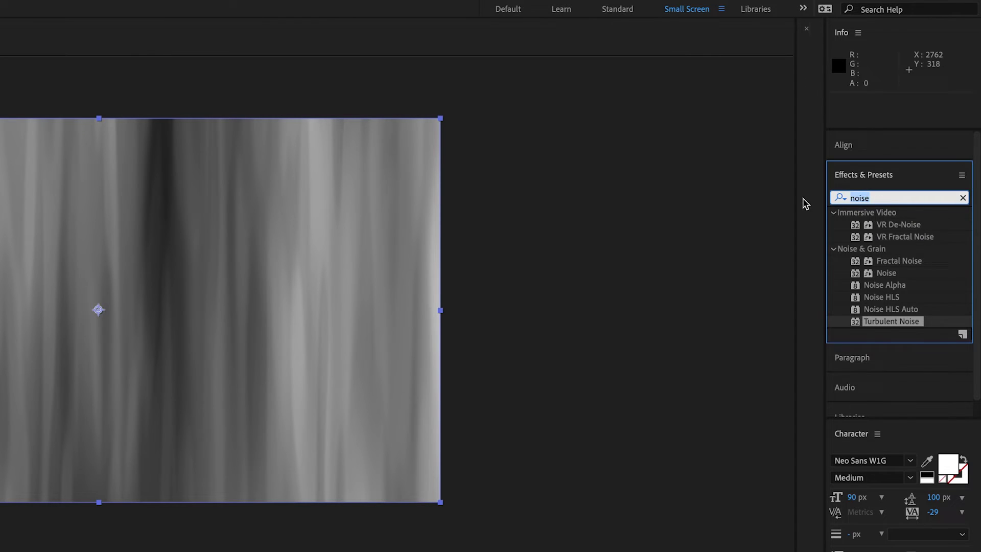
type("mosai")
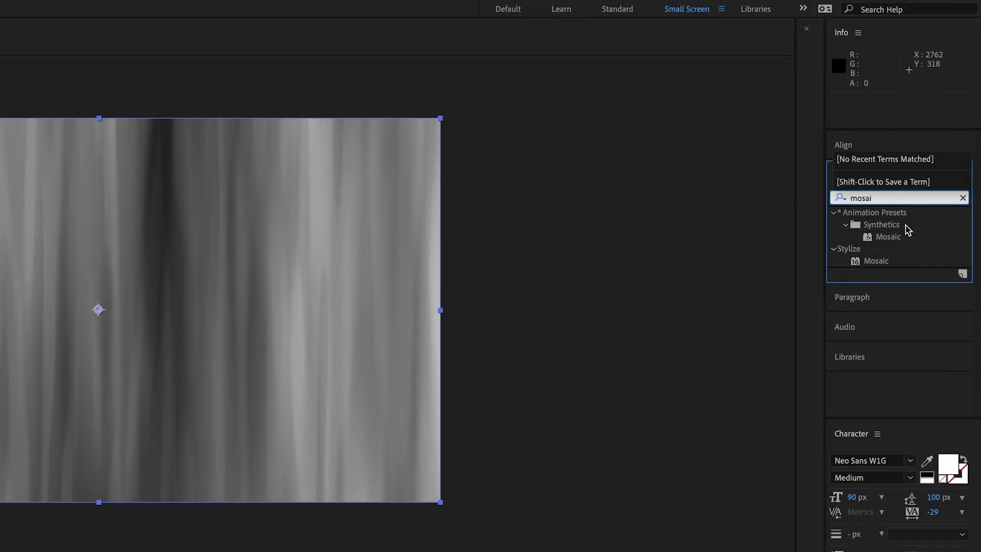
double_click(889, 237)
left_click(878, 261)
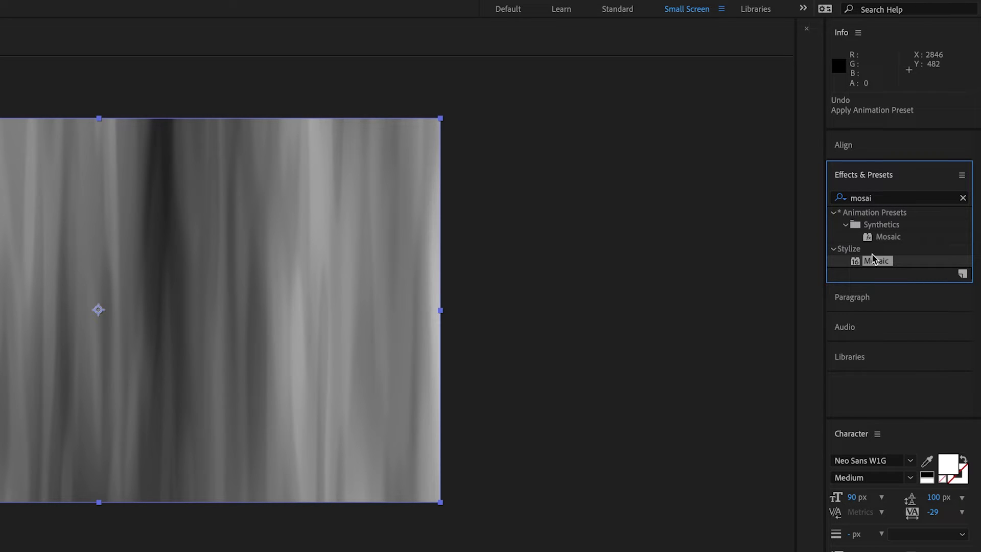
left_click_drag(880, 261, 54, 263)
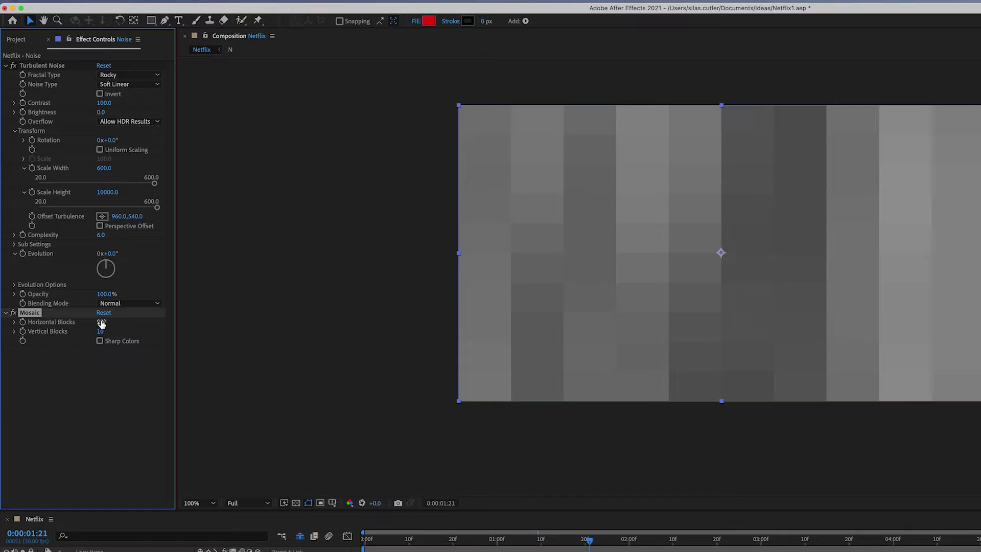
Set Mosaic's Vertical Blocks to 1 and Horizontal Blocks to 1920, checking the composition settings for the width.
left_click_drag(102, 324, 74, 338)
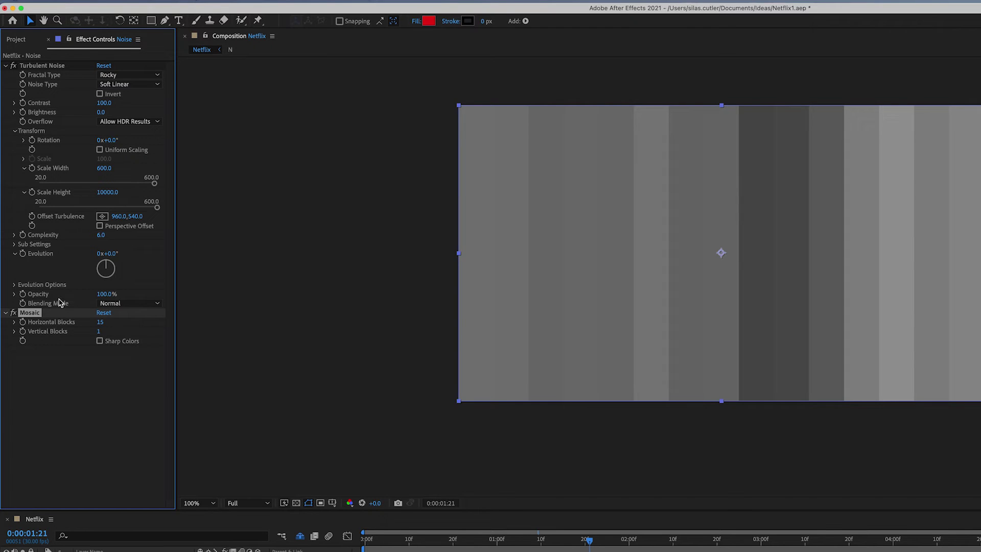
left_click_drag(100, 322, 135, 331)
key("super+k")
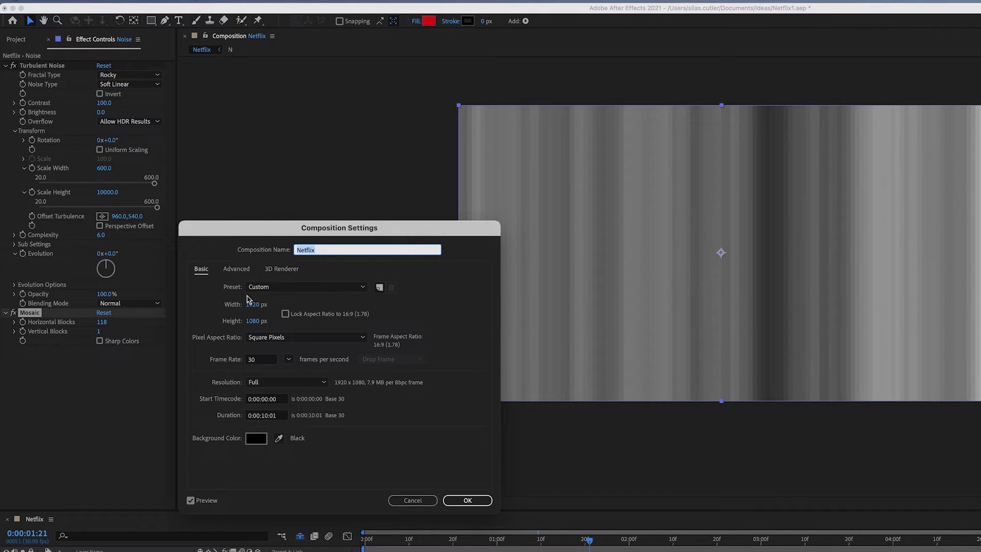
left_click(467, 501)
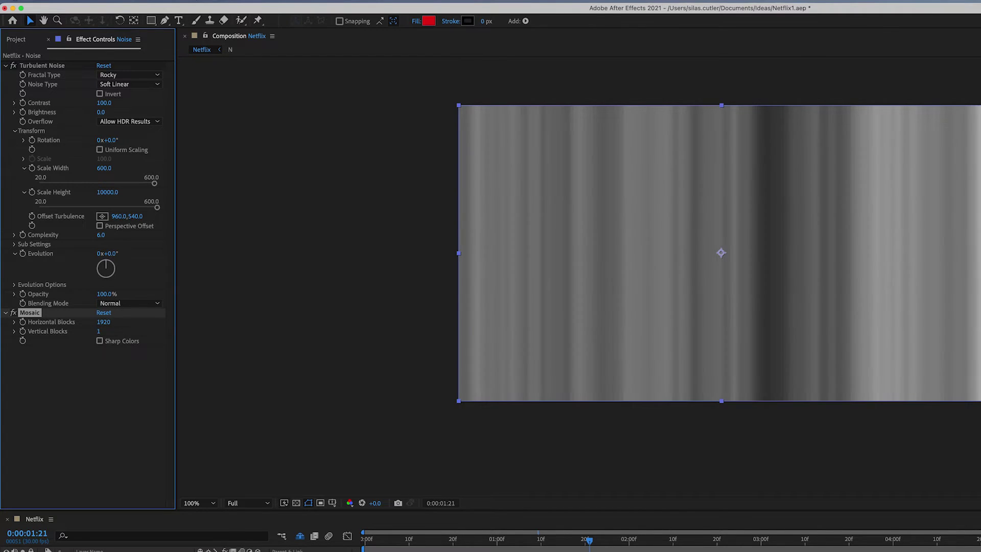
Raise Turbulent Noise's Contrast to 284 and scrub its Evolution to about 1x+315° to vary the vertical streaks.
left_click_drag(104, 102, 176, 103)
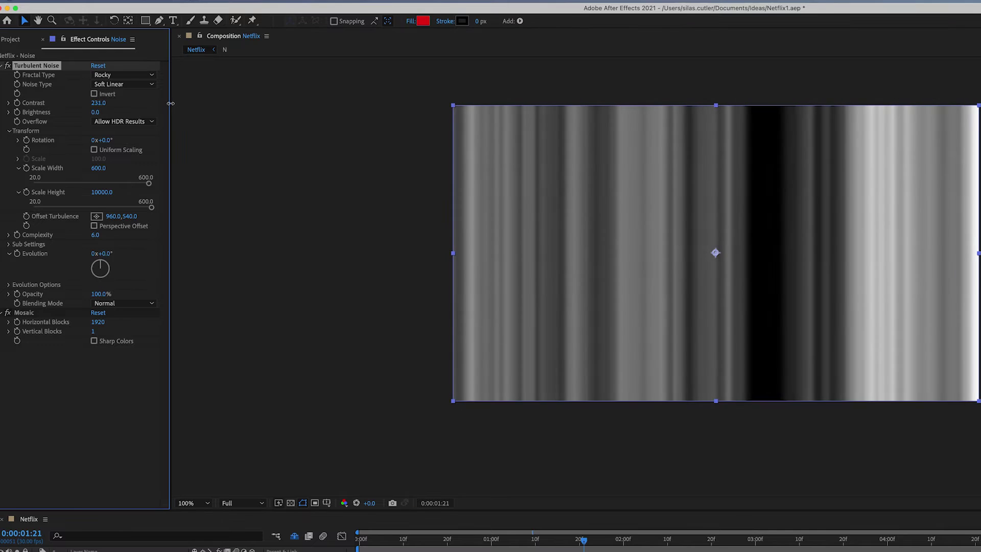
left_click_drag(96, 114, 119, 100)
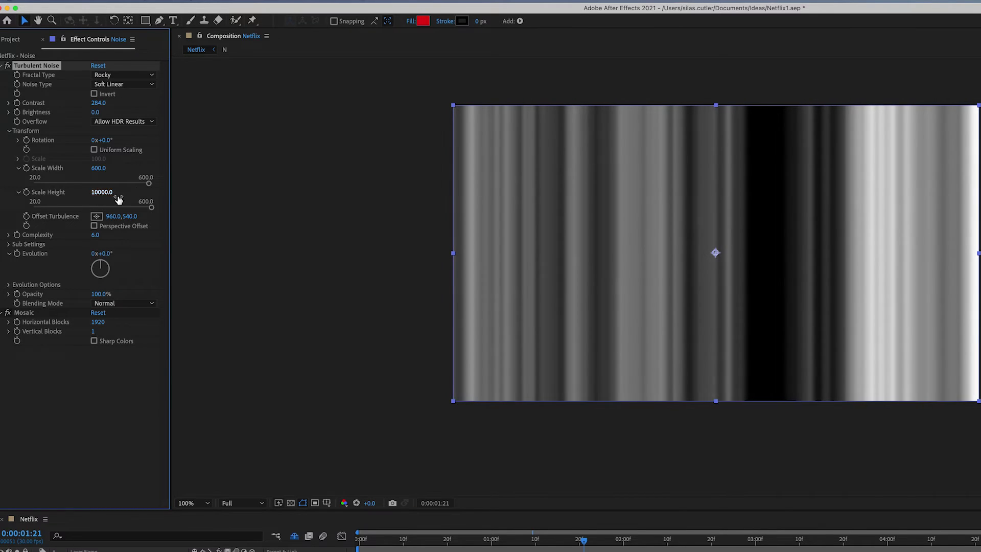
key("Return")
left_click_drag(108, 255, 501, 285)
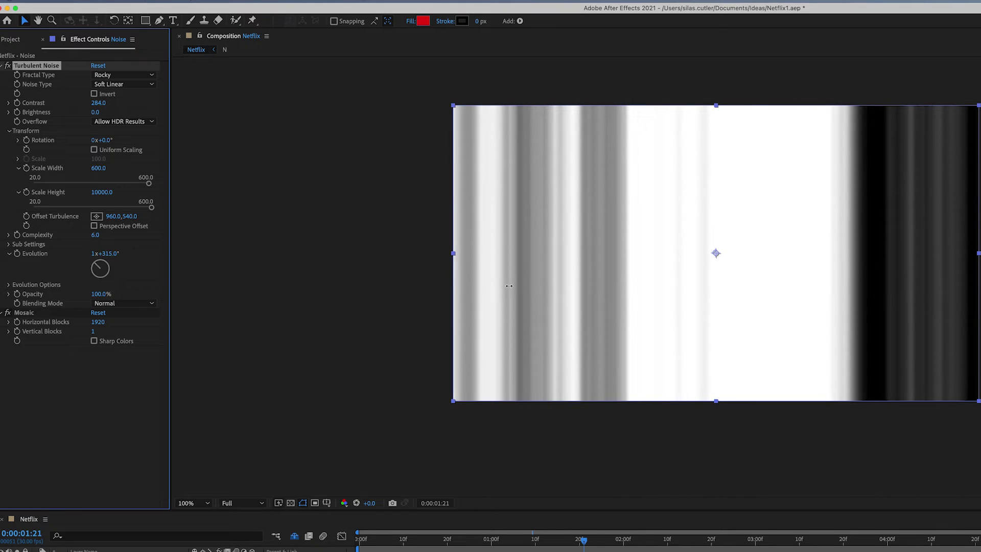
Invert the Turbulent Noise, set Contrast to 312 and Brightness to -6, and reduce Scale Width to 89.
left_click(94, 94)
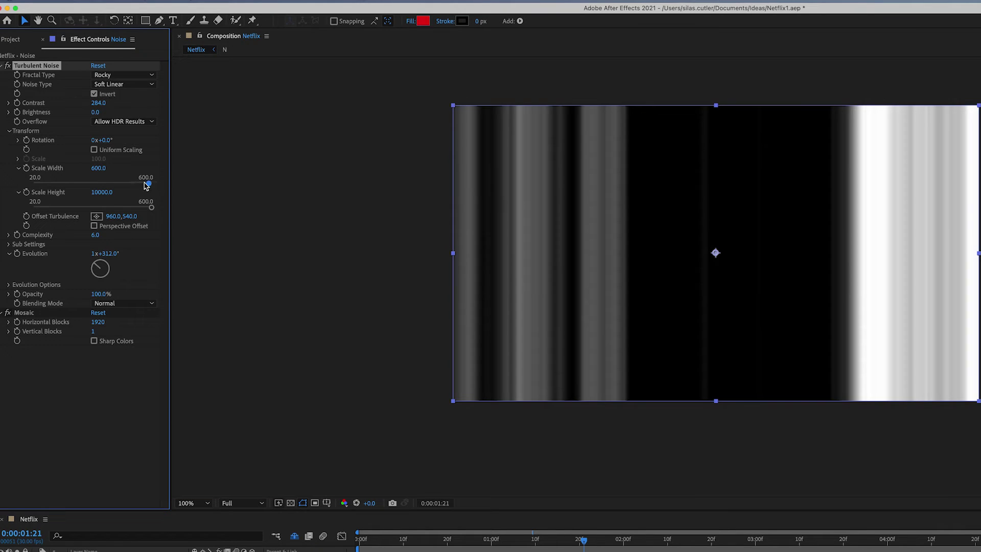
left_click_drag(146, 186, 115, 190)
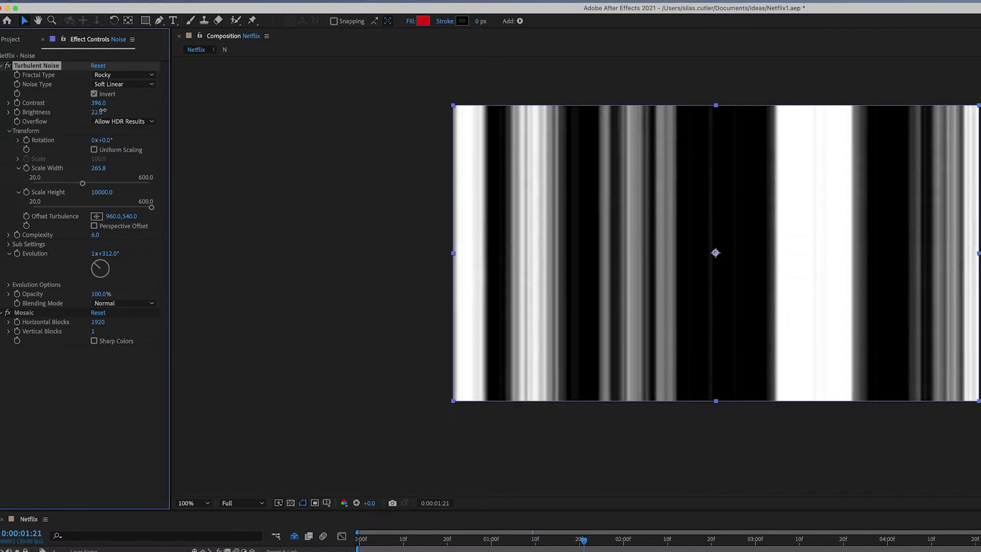
mouse_move(103, 103)
left_mouse_down()
mouse_move(53, 104)
mouse_move(86, 114)
left_mouse_up()
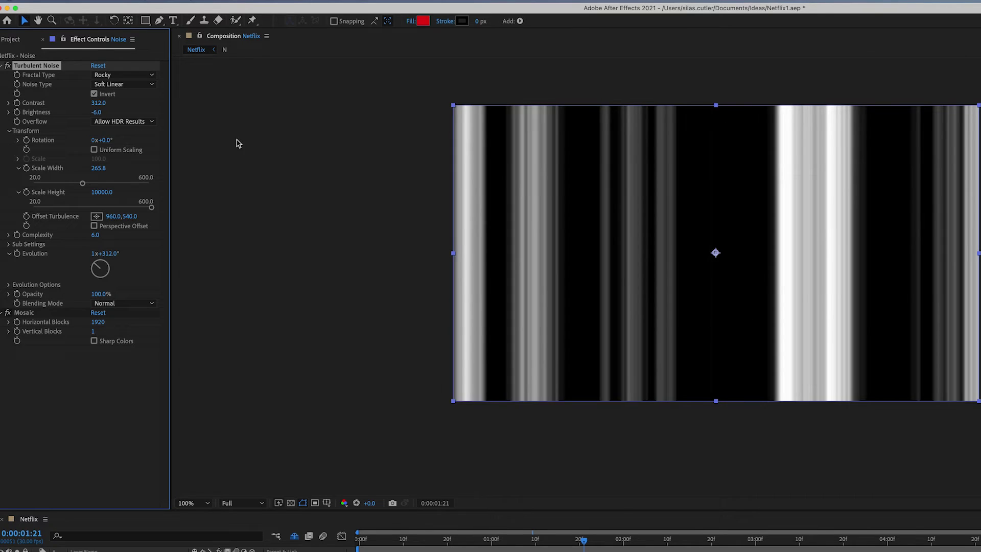
left_click(241, 186)
left_click_drag(82, 184, 49, 184)
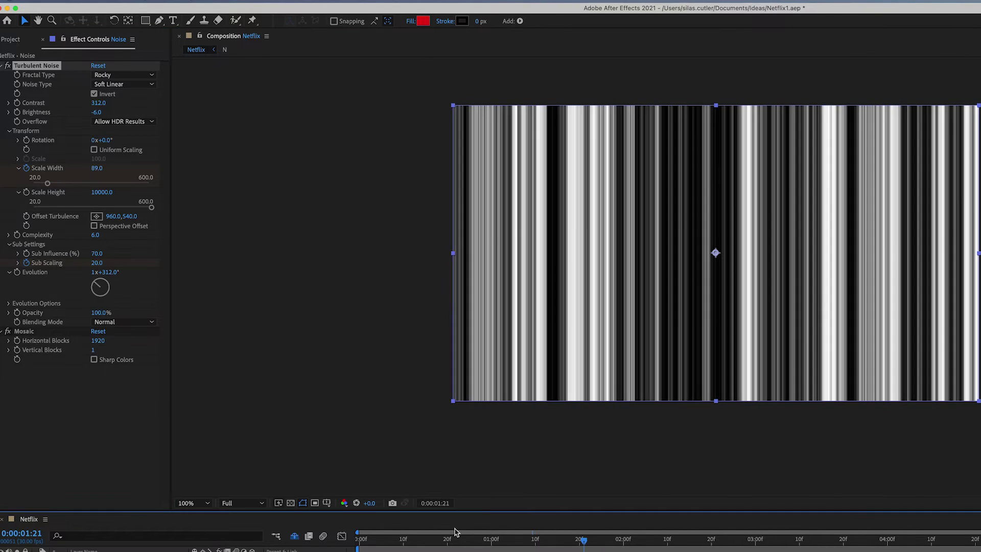
Keyframe Turbulent Noise's Scale Width to 1500 at 0:00:02:00.
left_click(624, 541)
left_click_drag(98, 168, 422, 172)
left_click_drag(422, 173, 797, 172)
left_click(99, 168)
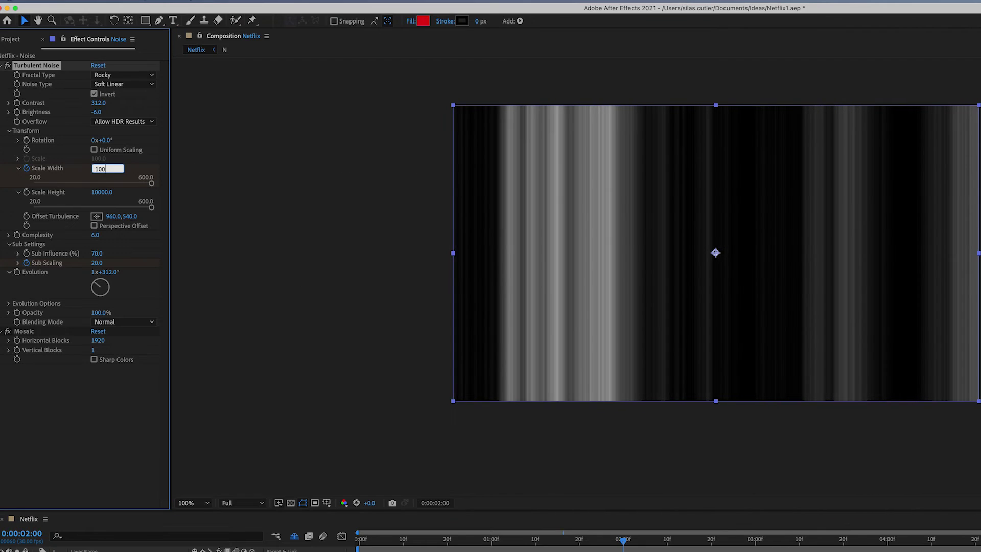
type("1500")
key("Return")
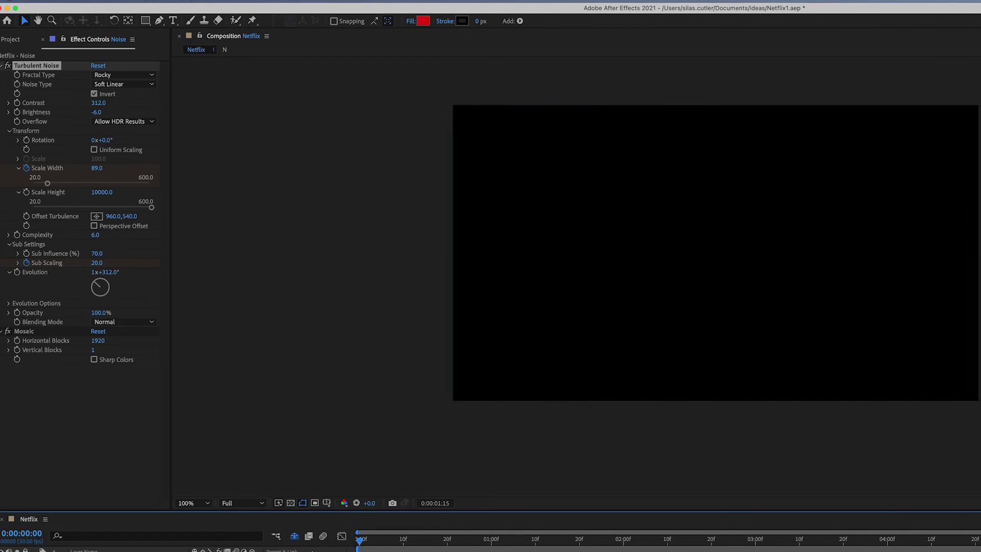
Preview the streak animation from the start of the composition and scrub back to its first frames.
key("space")
left_click(358, 540)
key("space")
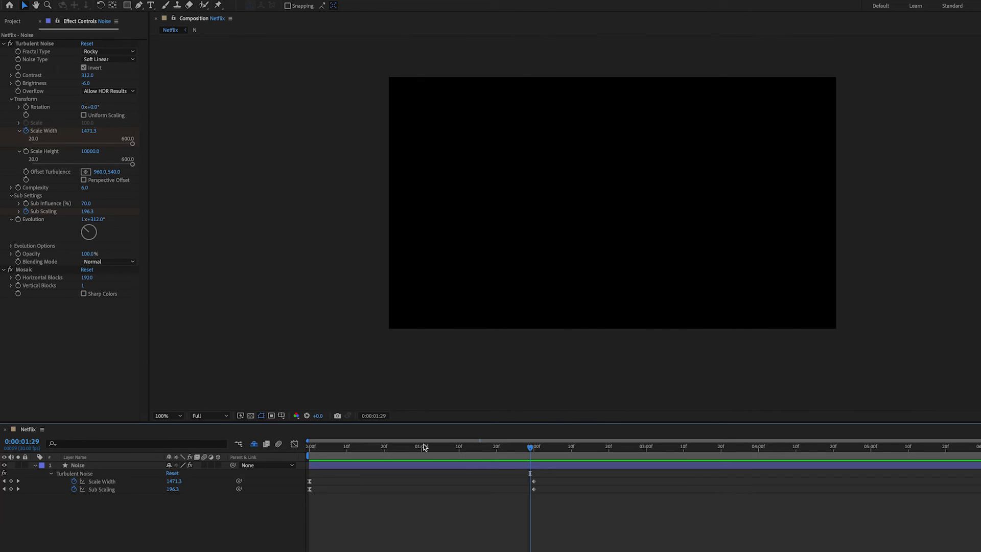
left_click_drag(423, 447, 317, 448)
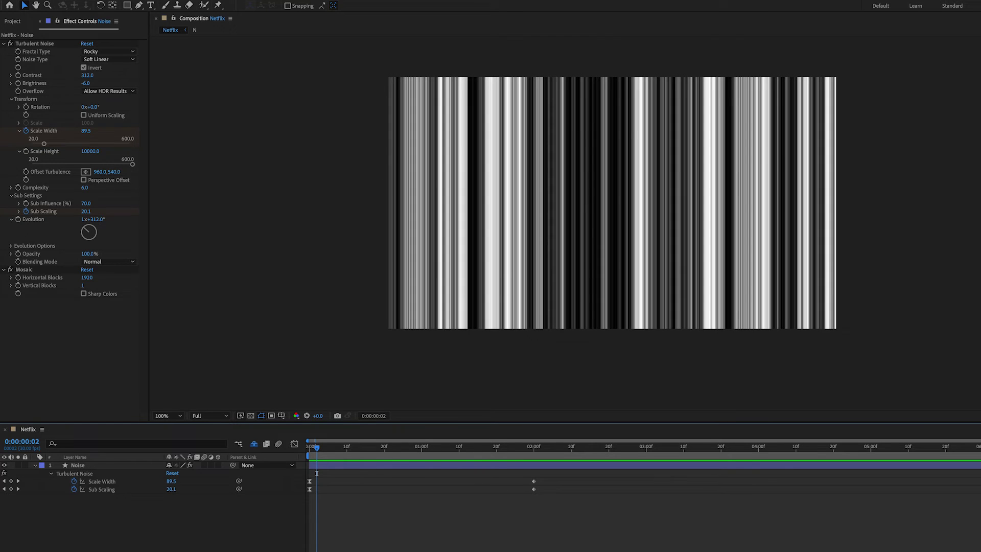
Create a full-frame rectangle layer named Colour with a red-to-orange gradient fill, beneath the Noise layer and using it as luma matte.
double_click(126, 5)
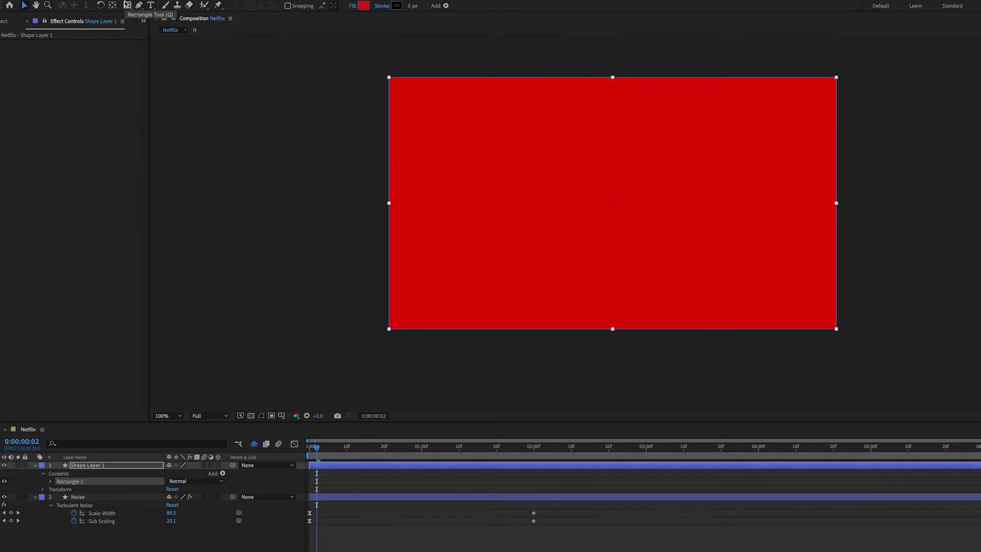
left_click(82, 465)
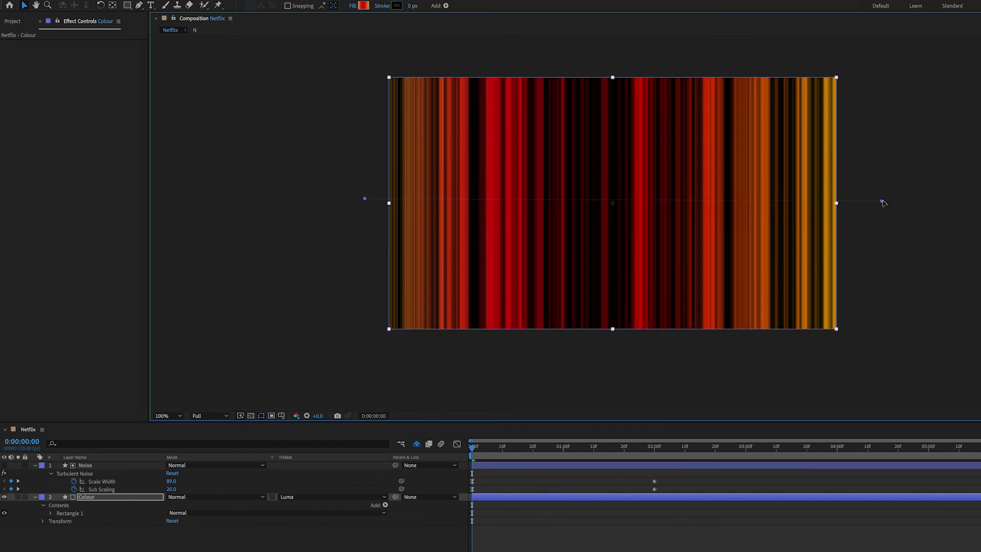
left_click(85, 530)
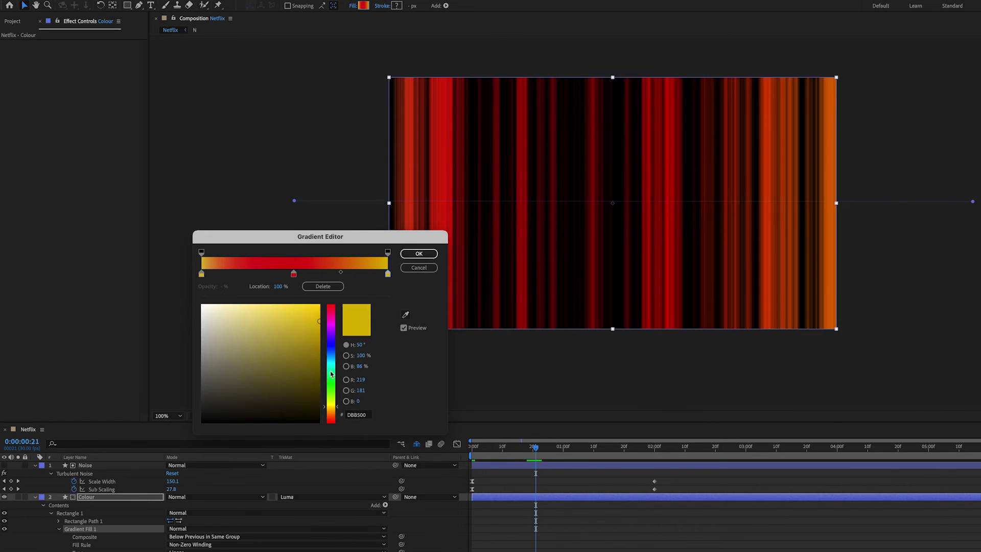
Adjust the hue and colour stops of the Colour layer's red-centred gradient and pull both gradient end handles inward.
left_click_drag(331, 375, 331, 344)
mouse_move(341, 272)
left_mouse_down()
mouse_move(362, 273)
mouse_move(346, 276)
left_mouse_up()
left_click(331, 275)
left_click(331, 385)
left_click_drag(294, 275, 256, 275)
left_click_drag(347, 275, 318, 275)
left_click(419, 254)
left_click_drag(972, 201, 896, 201)
left_click_drag(294, 201, 381, 205)
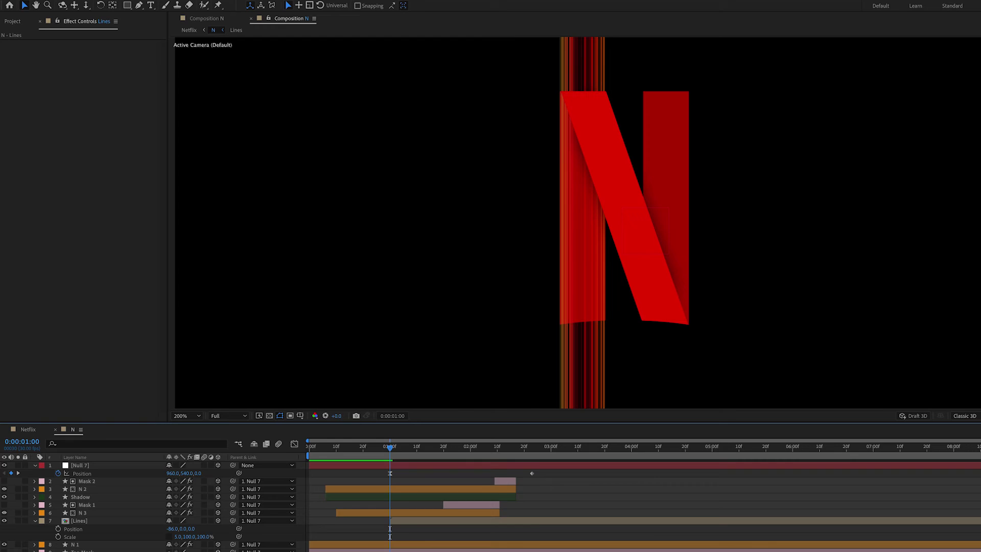
Turn on Preserve Underlying Transparency for the Lines layer over the N's first leg.
key("F4")
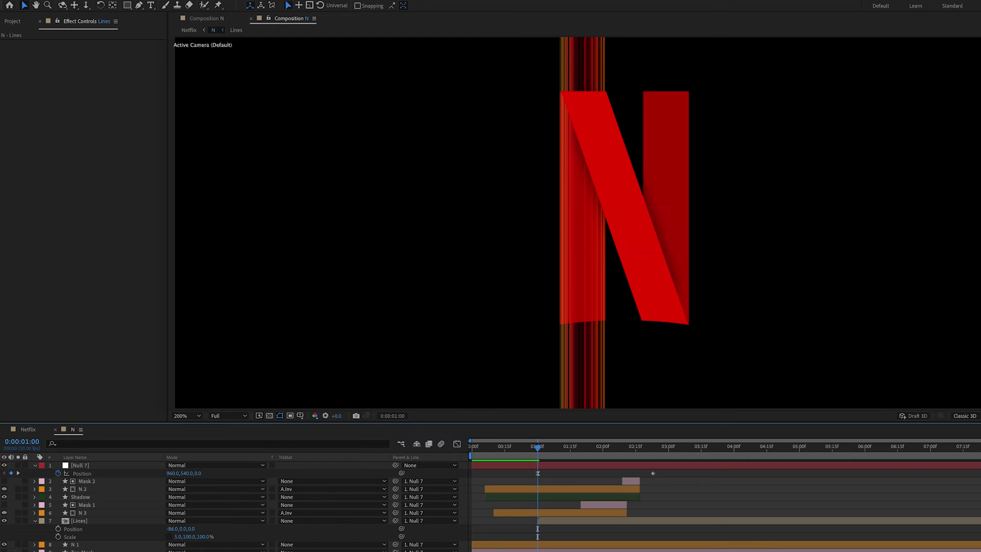
left_click(272, 520)
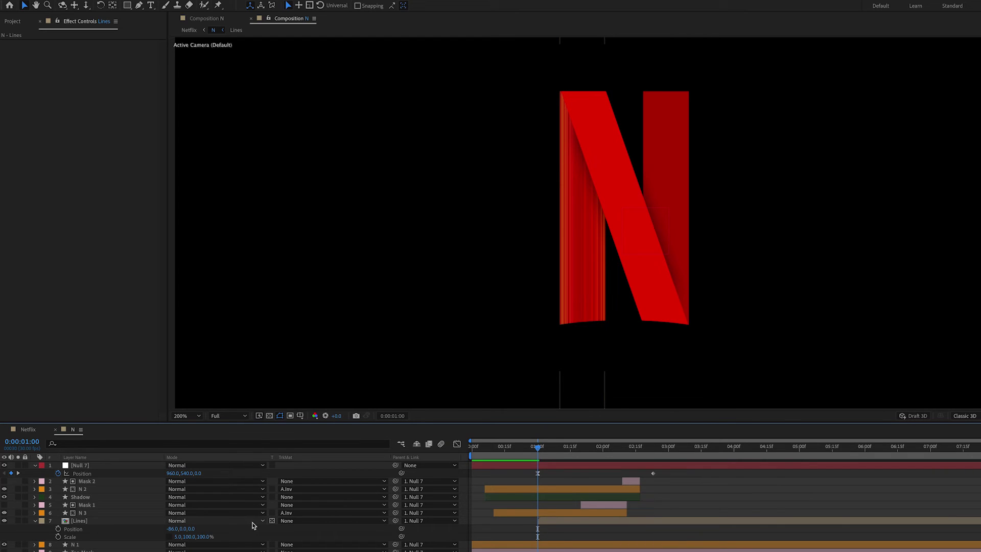
key("comma")
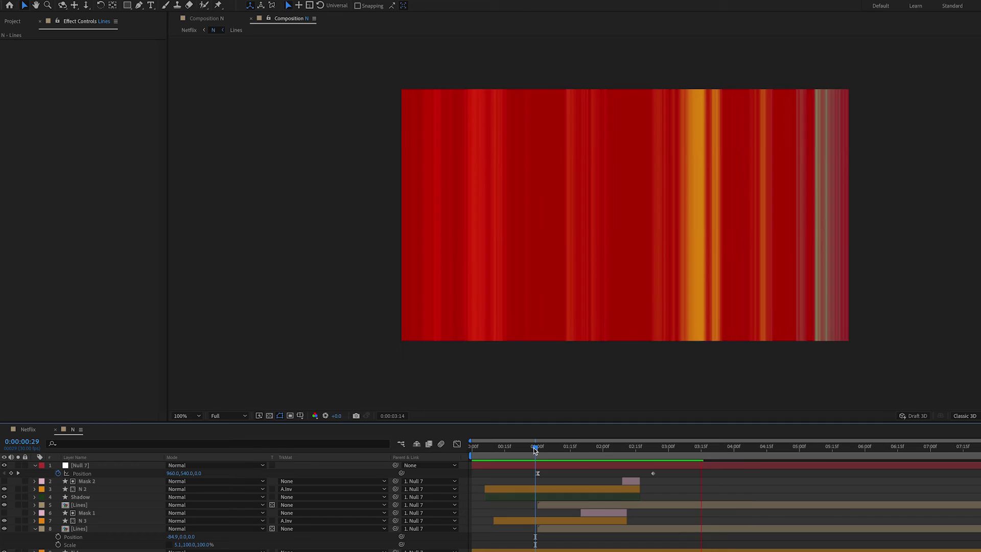
Preview the zoom into the N with the Lines layers from about 0:00:00:29.
key("space")
key("space")
left_click(533, 448)
key("space")
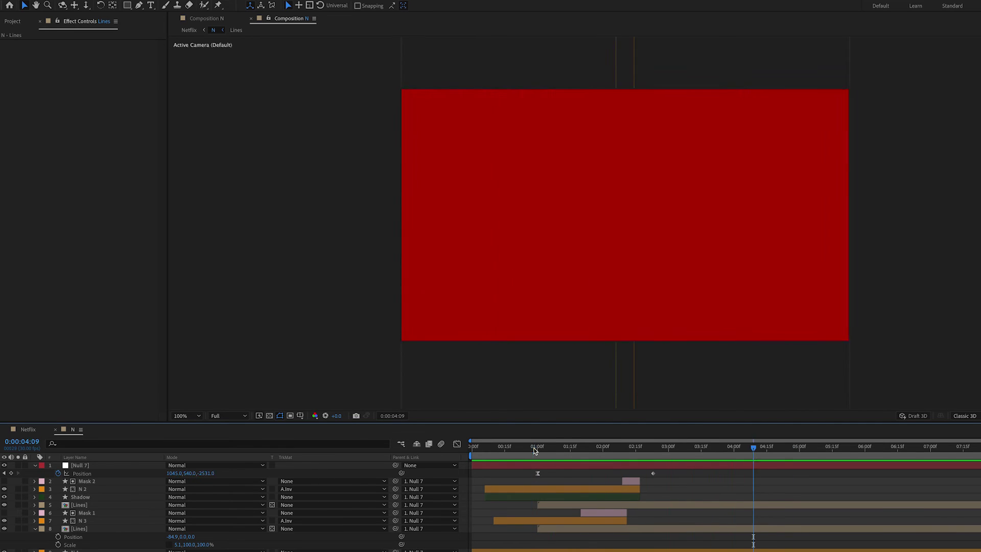
Duplicate the upper Lines layer at 0:00:01:13 and move the copy above the Mask 2 layer.
left_click(565, 448)
left_click(594, 504)
key("super+d")
key("super+bracketright")
key("super+bracketright")
key("super+bracketright")
Duplicate the N 2 and Mask 2 layers together and pre-compose the copies as "N 2 Mask".
left_click(632, 496)
left_click(632, 489, "shift")
right_click(632, 490)
key("Escape")
key("super+d")
right_click(632, 488)
left_click(659, 551)
type("N 2 Mask")
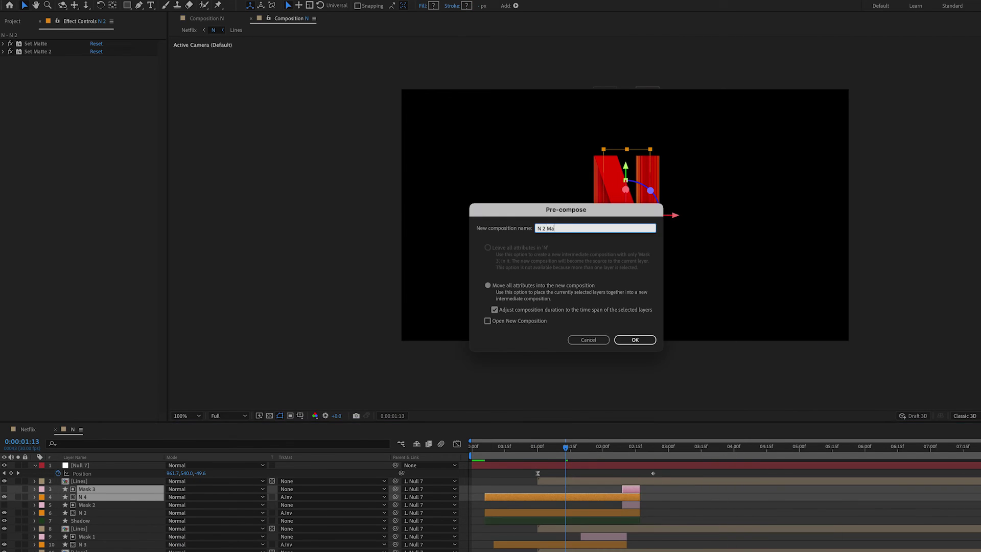
key("Return")
Move N 2 Mask above the top Lines layer and use it as that layer's track matte.
key("super+bracketright")
left_click(619, 490)
left_click(332, 489)
left_click(376, 525)
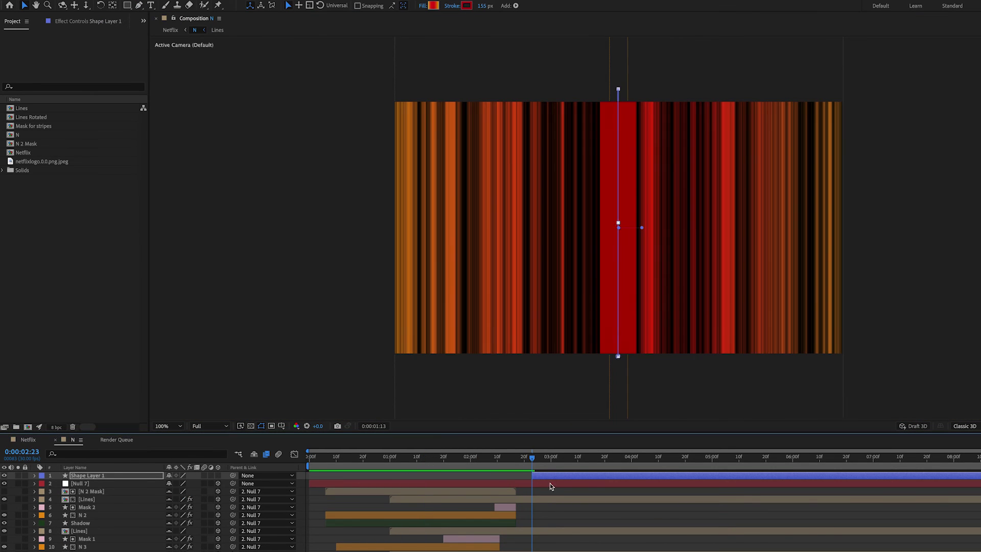
Keyframe the red line's Position from 960,540 at 0:00:02:23 to 2044,540 at 0:00:03:10 and its Stroke Width from 0 to 155.
key("p")
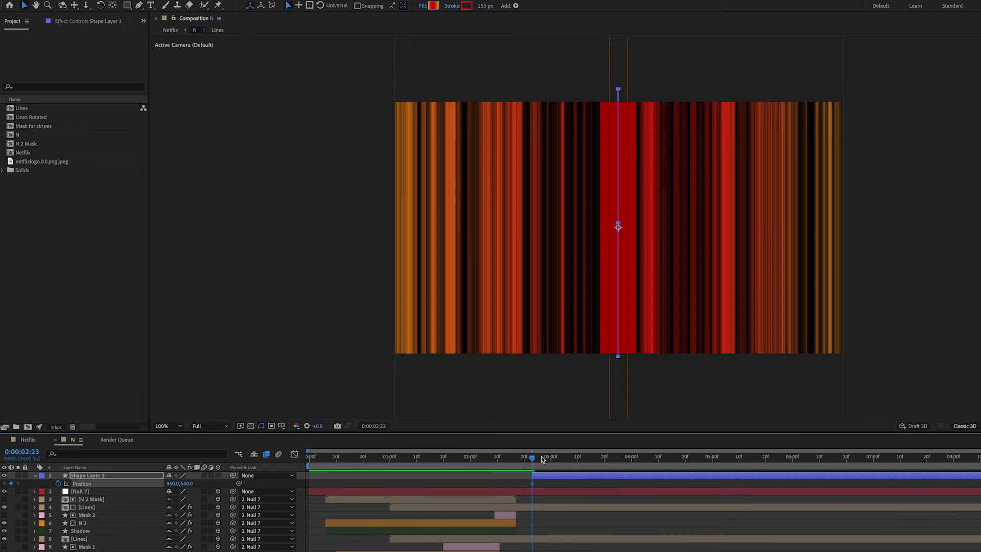
left_click_drag(542, 459, 560, 458)
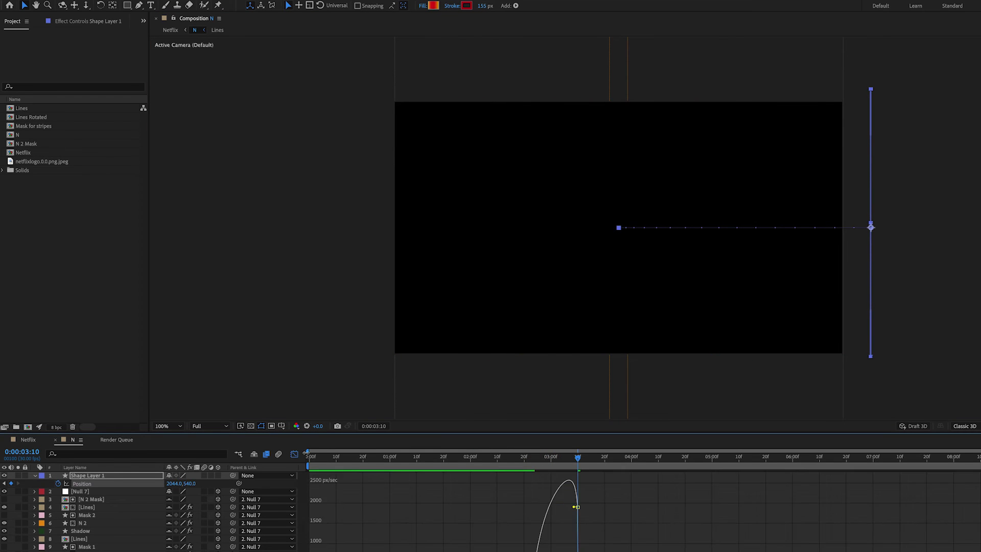
left_click(533, 460)
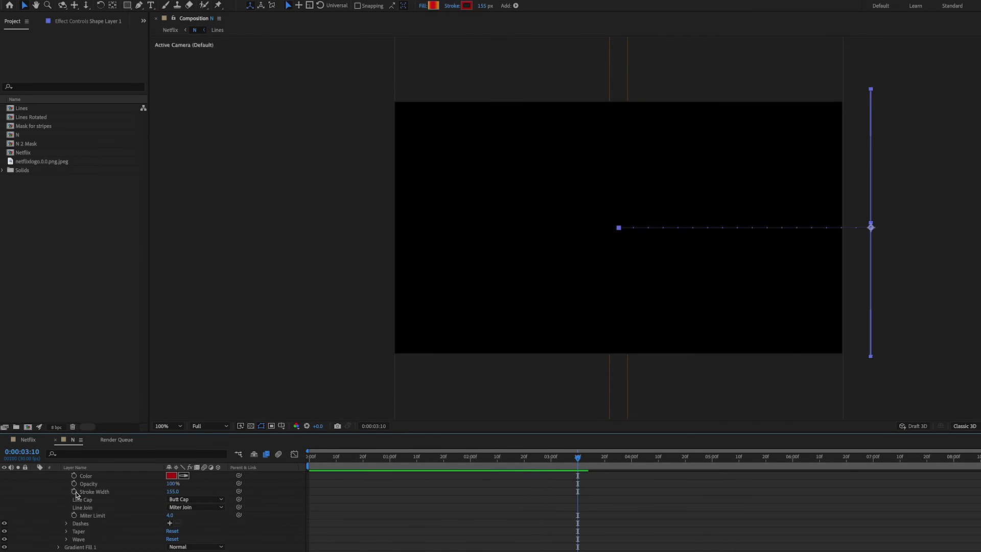
left_click(74, 492)
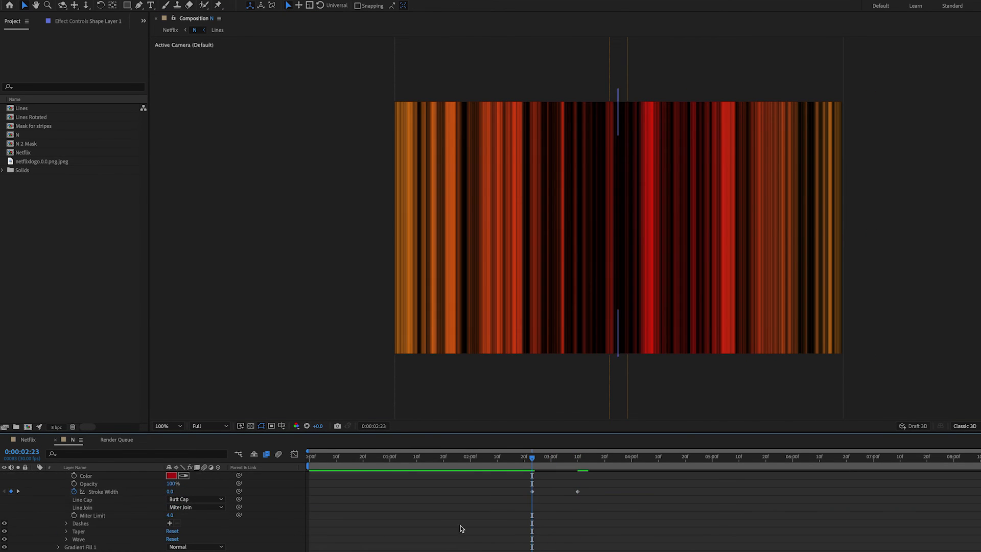
Shape the easing of the line's Position and Stroke Width keyframes with a steep late speed peak and preview the movement.
key("u")
left_click_drag(508, 480, 552, 491)
left_click_drag(552, 491, 587, 496)
left_click(295, 454)
left_click(520, 459)
key("space")
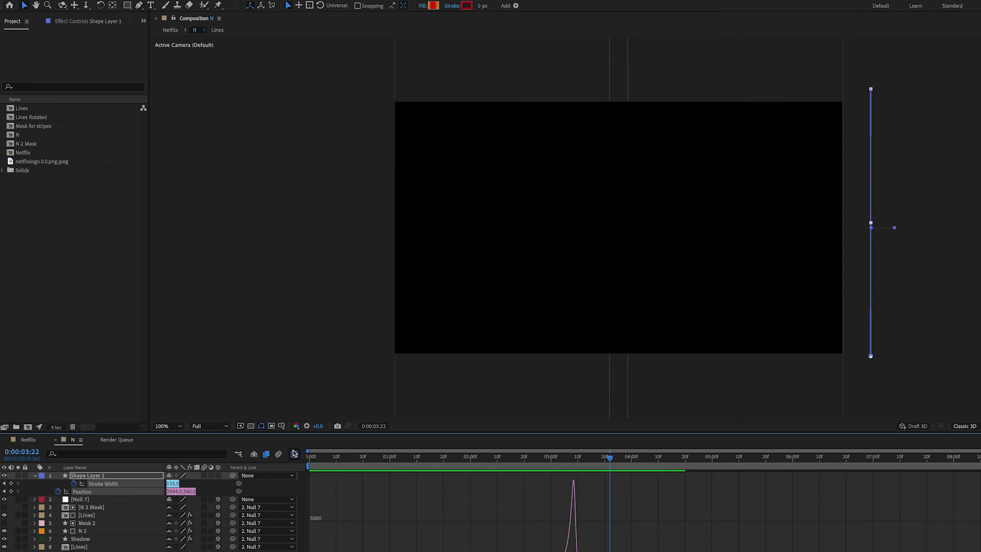
left_click(295, 454)
left_click(532, 459)
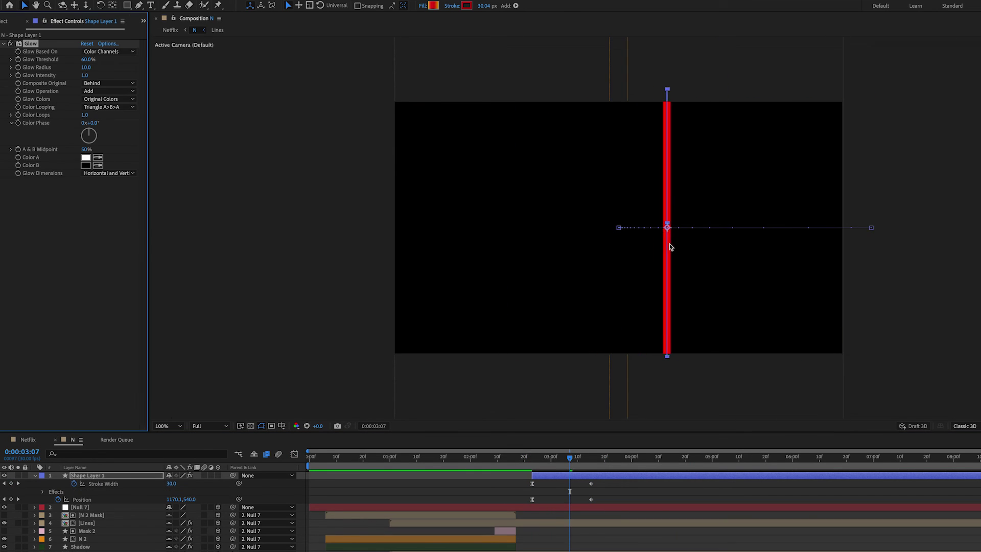
Try another Glow Based On option for the red line, undo it, and raise the Glow Radius to 44.
scroll(668, 245, "up", 1)
left_click(103, 52)
left_click(102, 63)
key("ctrl+z")
left_click_drag(92, 68, 111, 77)
key("comma")
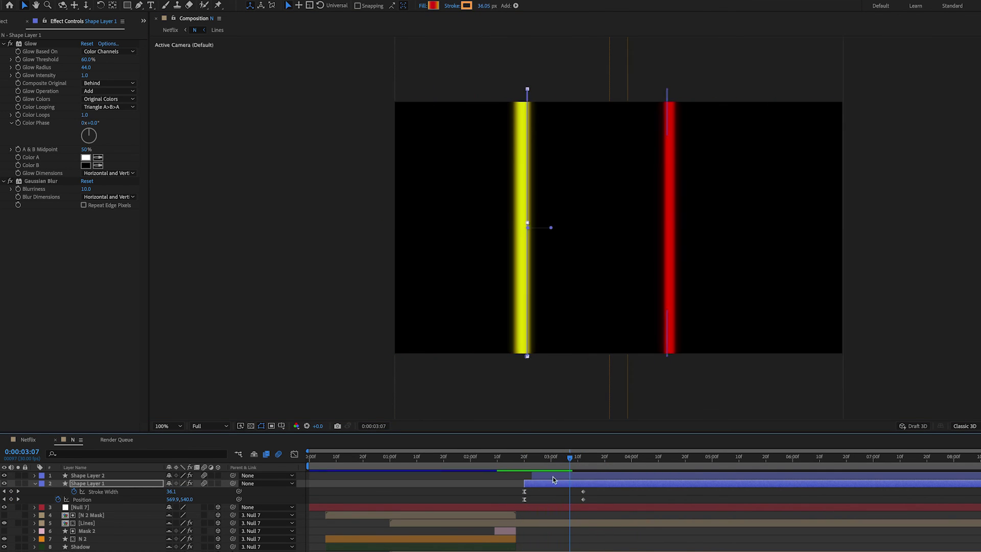
Preview the red and yellow lines sweeping apart, starting just before they appear.
left_click(519, 457)
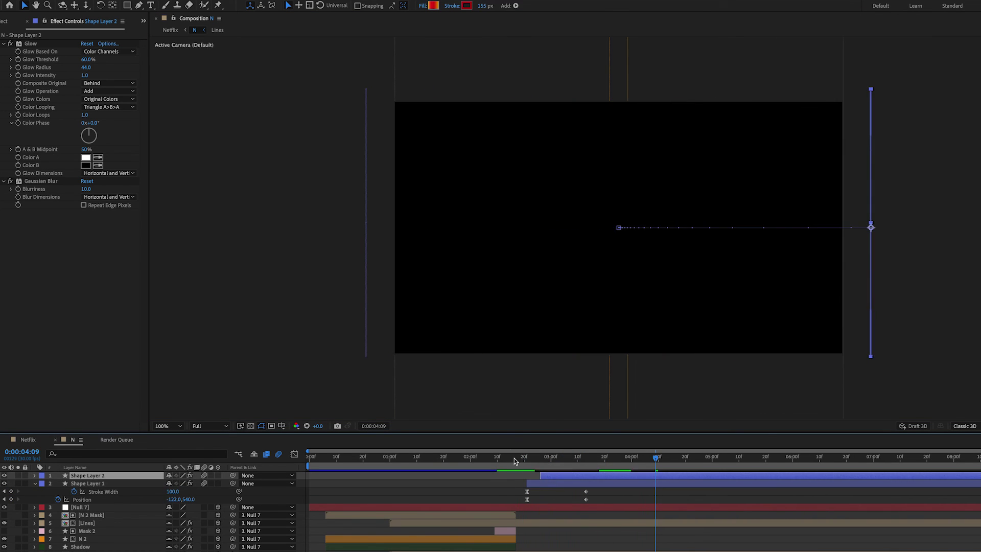